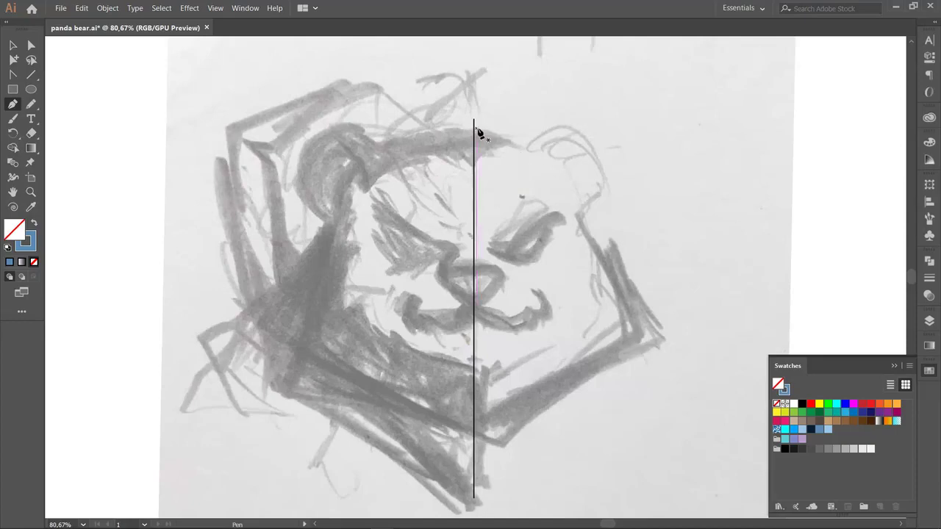
Trace the left half of the panda's outer head outline, from the centre line around the ear and cheek to the chin.
drag(474, 128, 441, 127)
click(379, 140)
drag(311, 141, 289, 160)
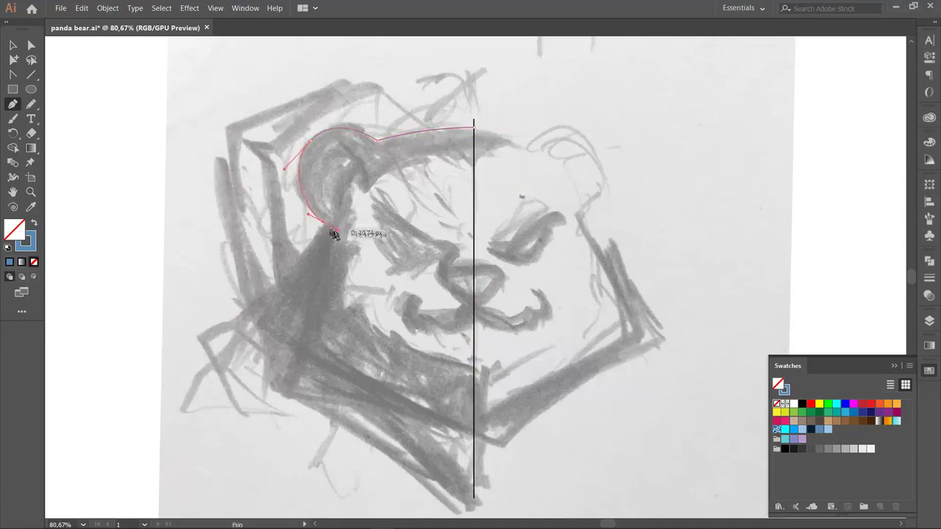
key(ctrl+z)
click(326, 225)
drag(322, 268, 319, 282)
click(300, 340)
key(space)
drag(366, 375, 324, 312)
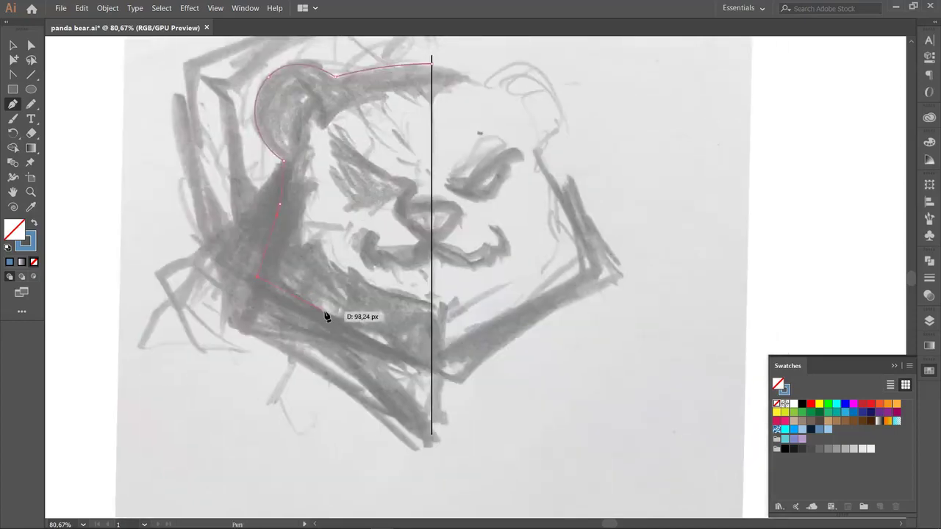
click(433, 365)
Reflect a copy of the half head outline across the vertical centre line and join the two halves.
key(v)
key(ctrl+a)
key(o)
alt+click(432, 184)
key(alt+Return)
key(v)
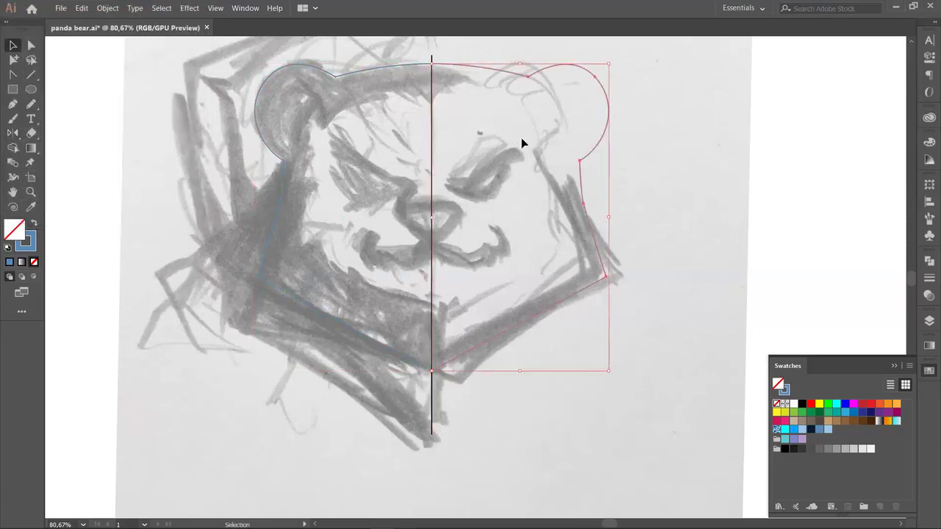
shift+click(354, 72)
key(ctrl+j)
click(513, 130)
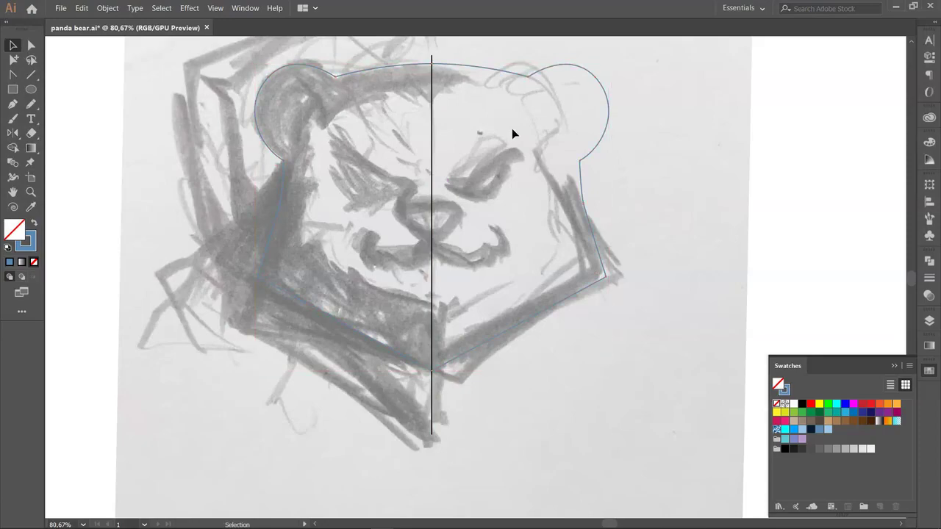
Trace the inner forehead line from the centre line to the notch beside the left ear with the Pen tool.
key(ctrl+equal)
key(ctrl+equal)
key(p)
click(395, 113)
drag(351, 86, 338, 83)
drag(261, 97, 448, 83)
drag(404, 110, 374, 96)
click(379, 140)
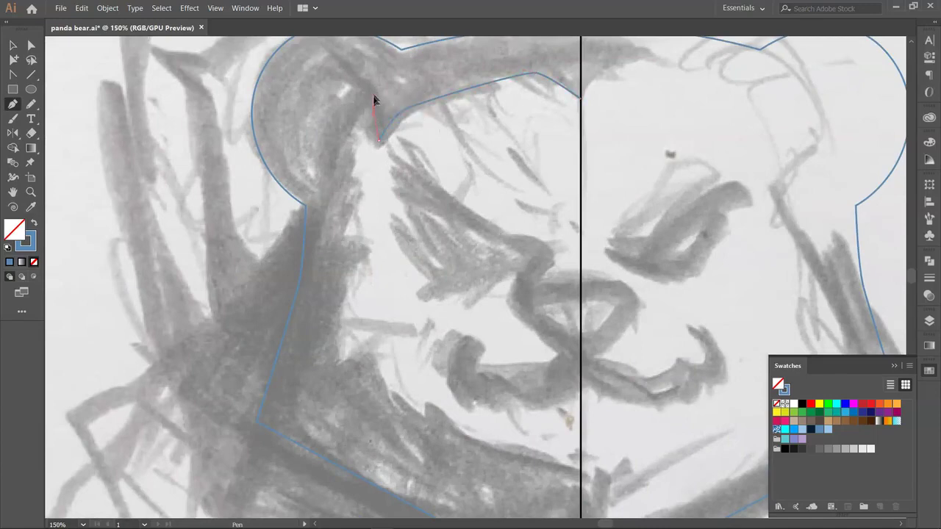
click(373, 105)
drag(345, 194, 343, 237)
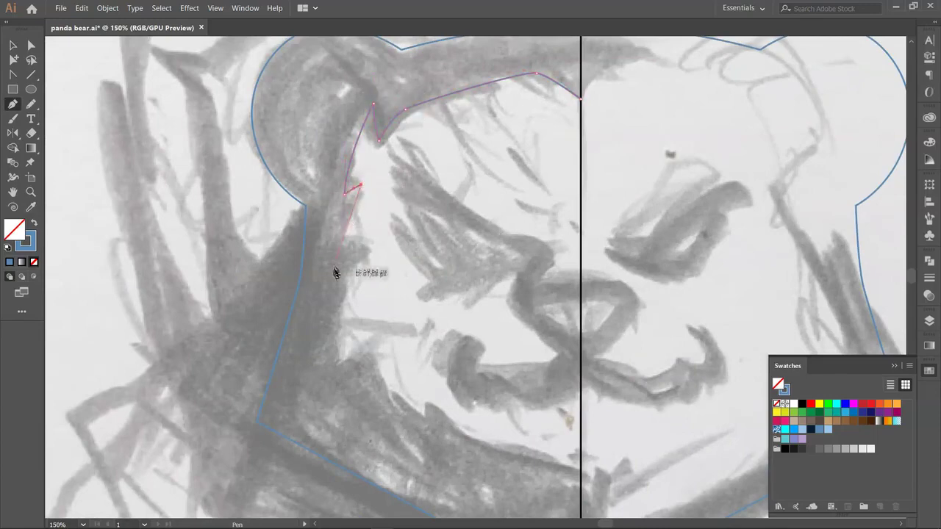
key(ctrl+z)
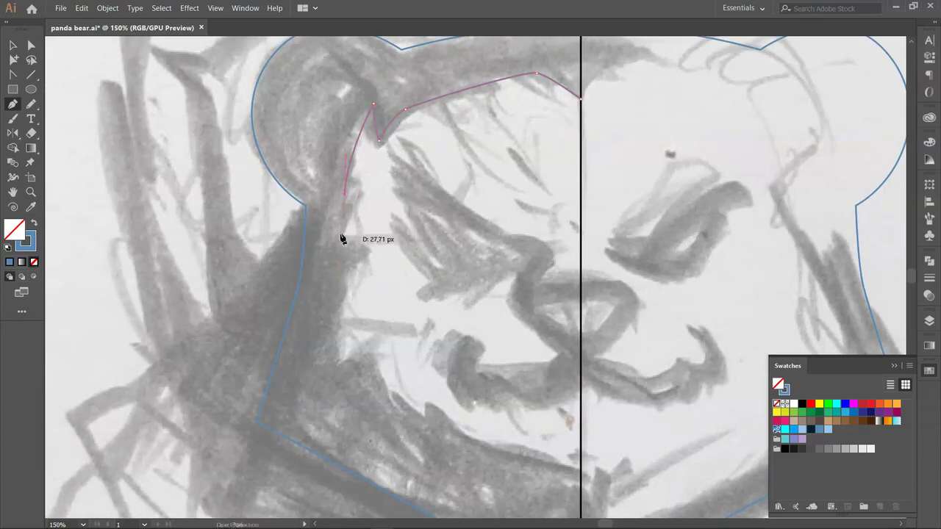
key(ctrl+z)
Continue the inner face line down the left cheek with jagged fur tufts and along the jaw to the centre line.
drag(338, 256, 339, 350)
drag(340, 260, 355, 240)
click(343, 361)
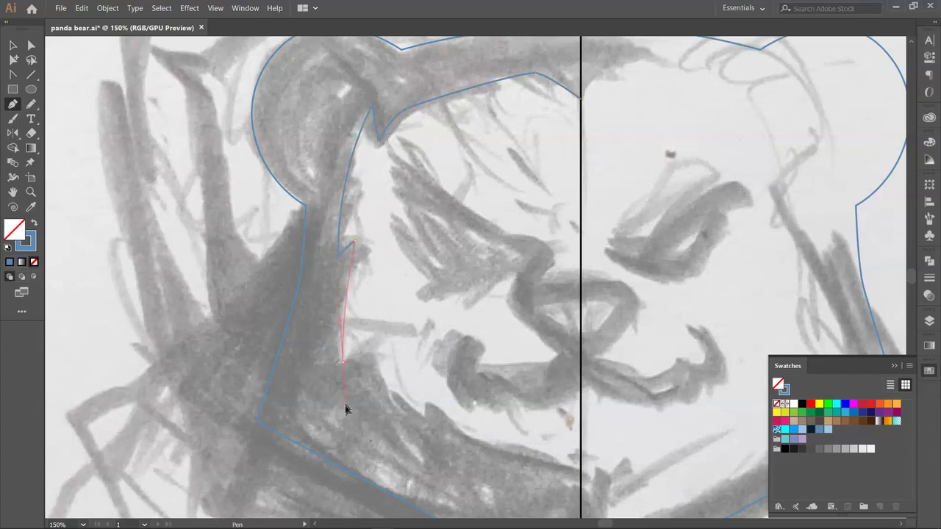
click(373, 344)
drag(372, 347, 326, 232)
drag(375, 316, 417, 350)
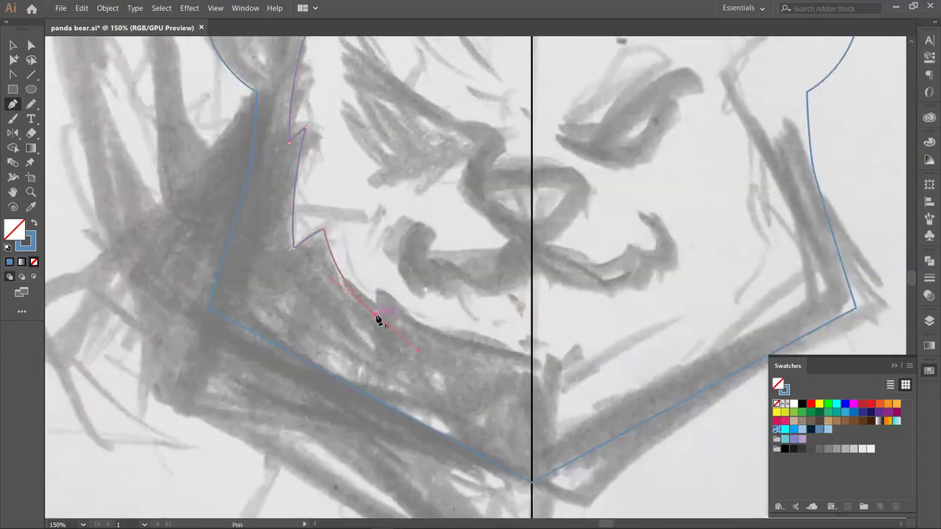
drag(377, 269, 379, 287)
drag(527, 353, 536, 355)
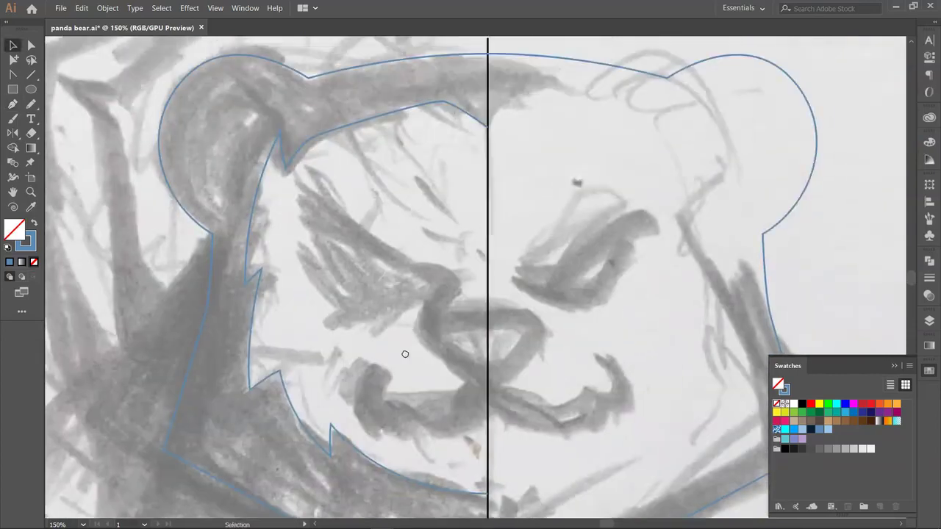
Reflect a copy of the left inner face line across the vertical centre line.
click(294, 137)
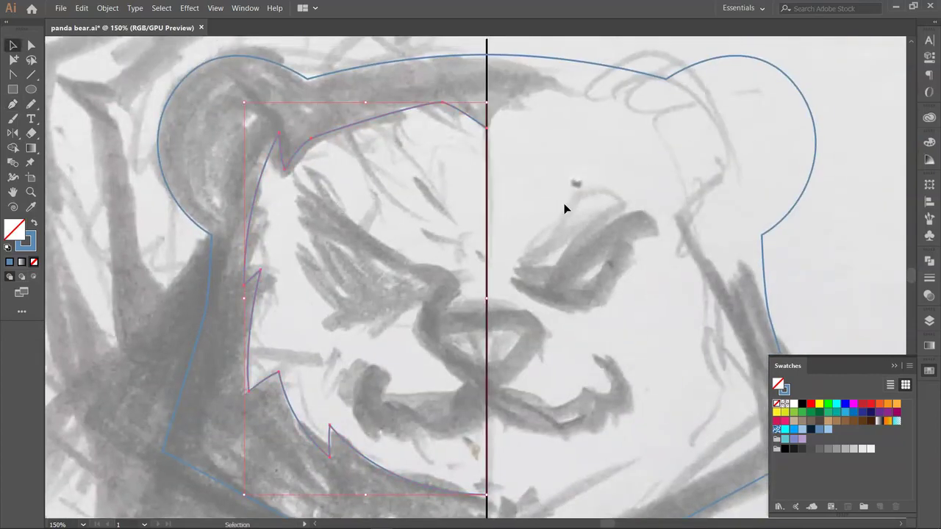
key(o)
alt+click(487, 156)
click(42, 196)
key(v)
Delete the mirrored cheek and jaw segments of the right inner face line, keeping the forehead portion.
click(658, 230)
drag(730, 140, 484, 190)
key(a)
key(Delete)
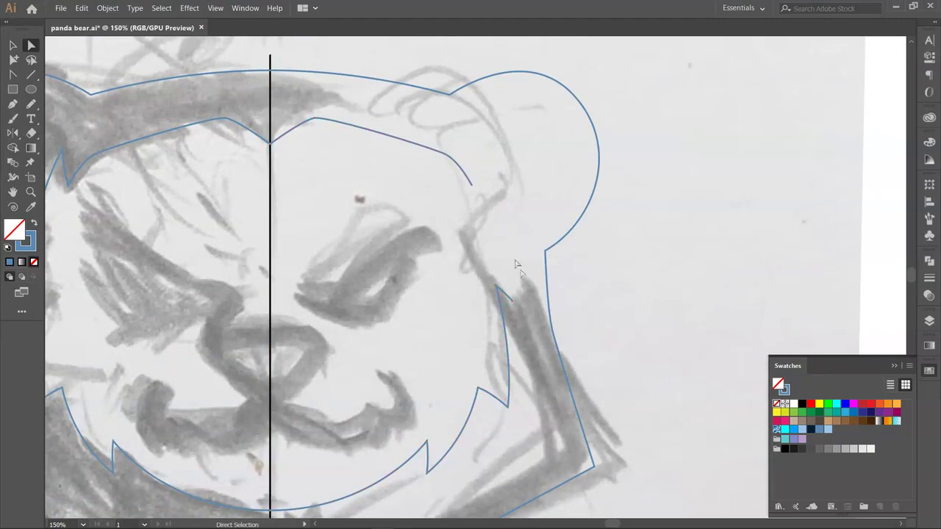
scroll(515, 234, down, 2)
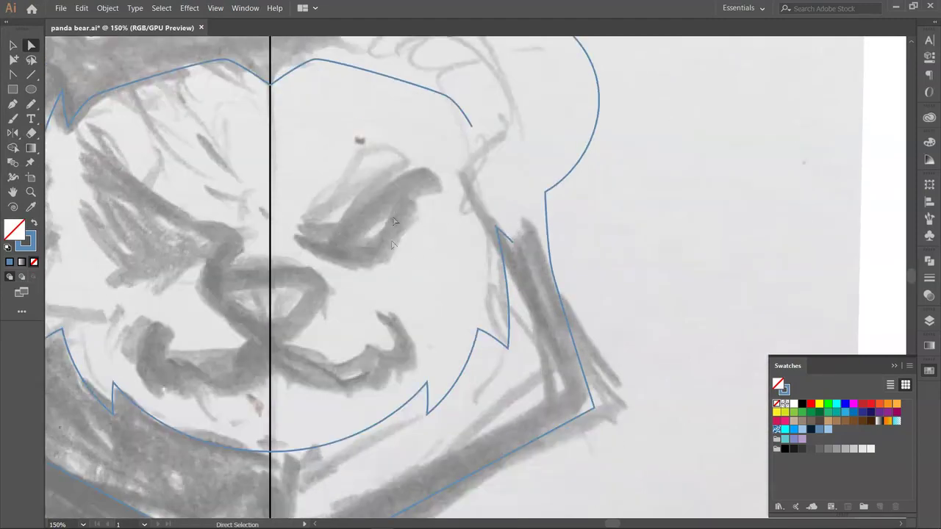
key(Delete)
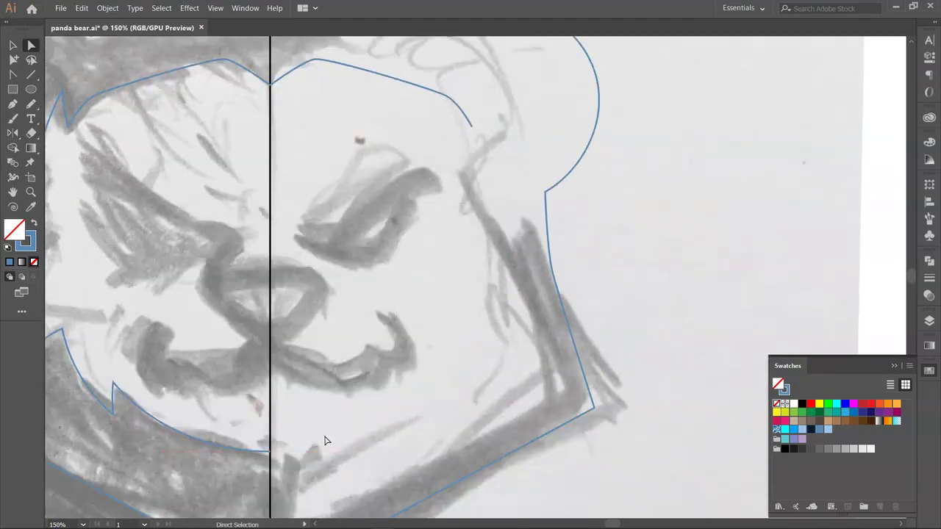
scroll(471, 298, up, 3)
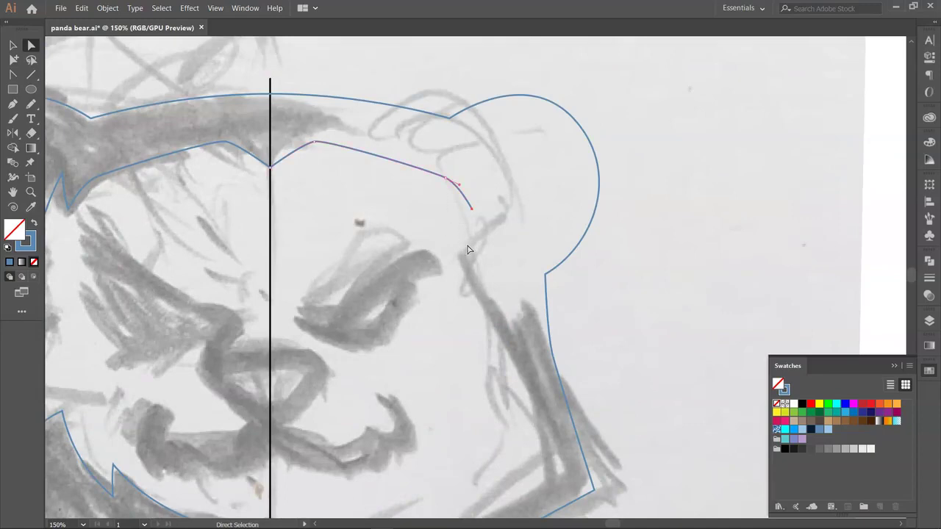
Extend the right forehead line into a curved inner ear highlight with a pointed notch at its outer end.
key(p)
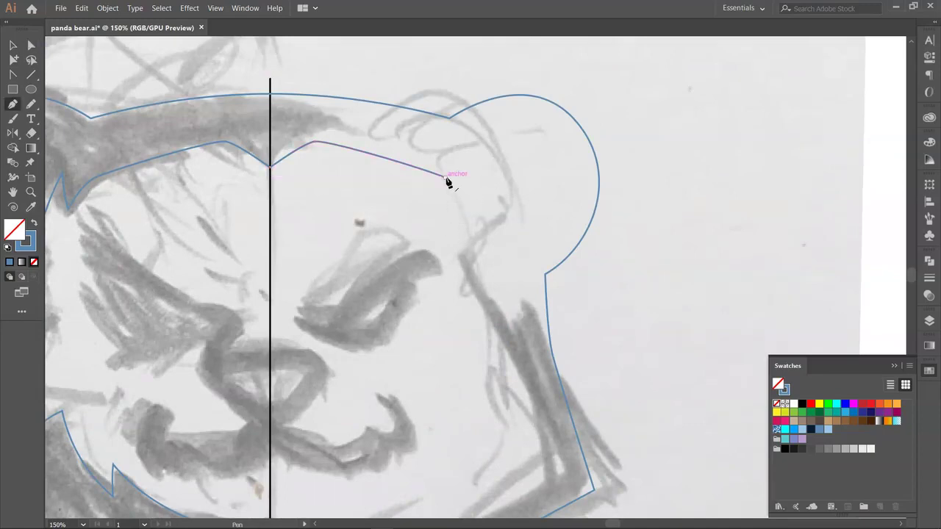
drag(509, 138, 547, 130)
drag(568, 199, 562, 234)
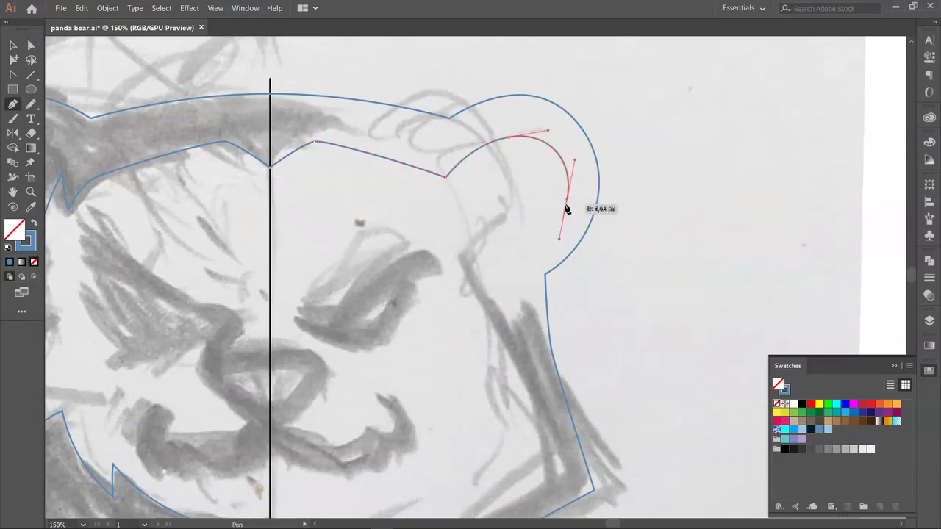
drag(555, 210, 529, 225)
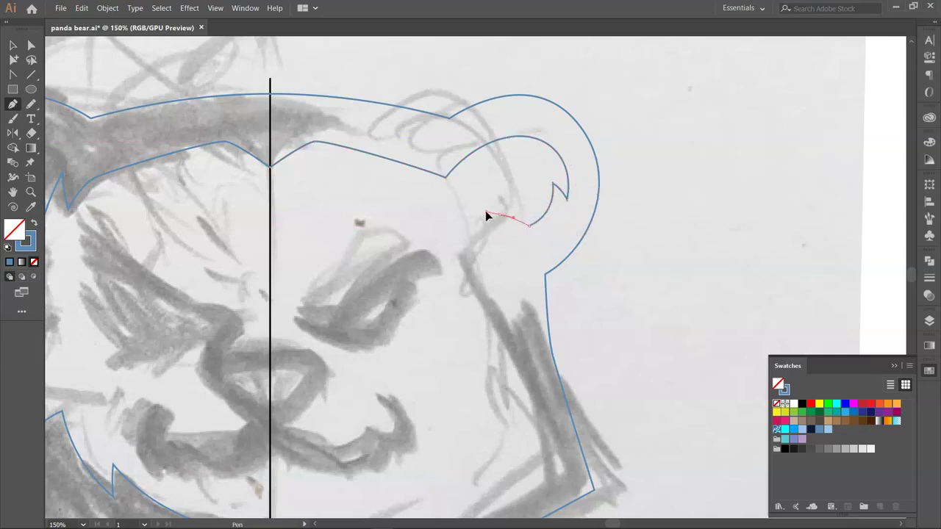
Trace the right inner cheek down to the jaw corner and chin, then close it onto the left face line at the centre.
drag(505, 316, 458, 236)
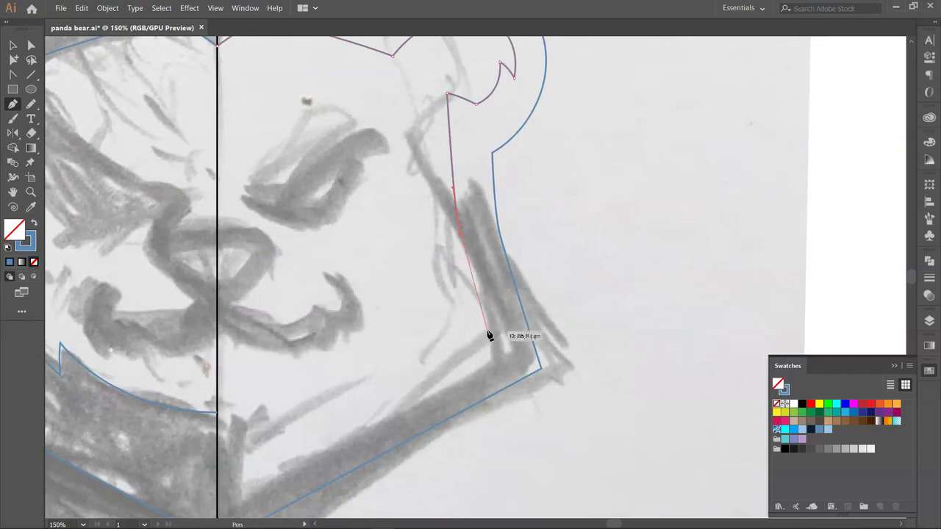
click(486, 334)
drag(423, 375, 576, 214)
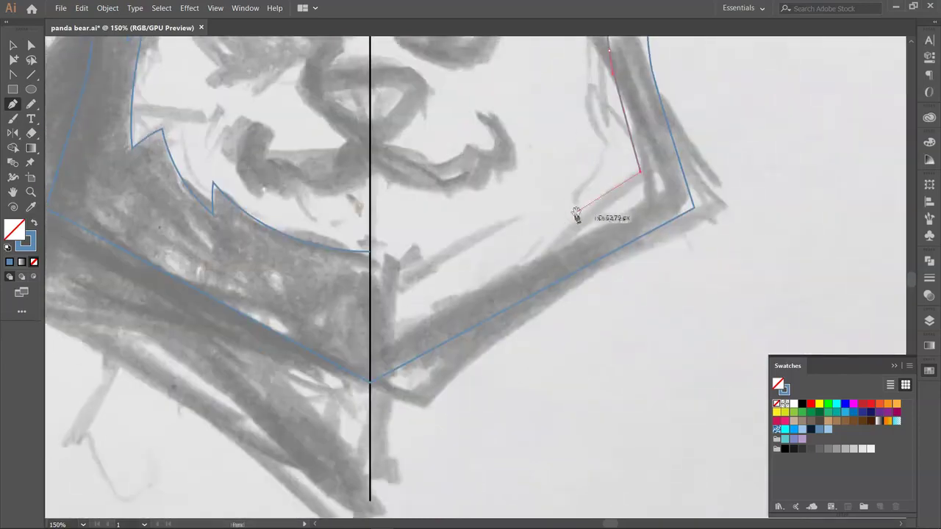
click(370, 310)
click(370, 252)
key(v)
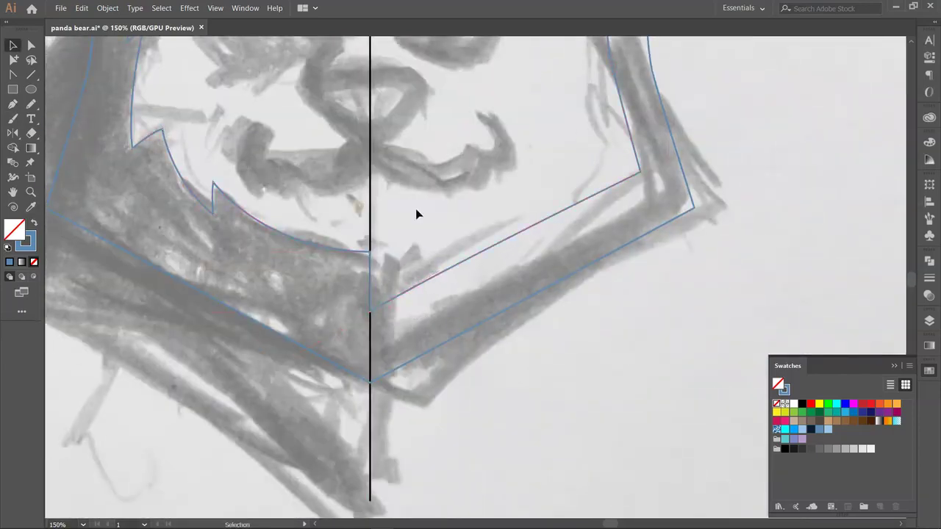
click(416, 214)
scroll(434, 221, up, 5)
click(397, 104)
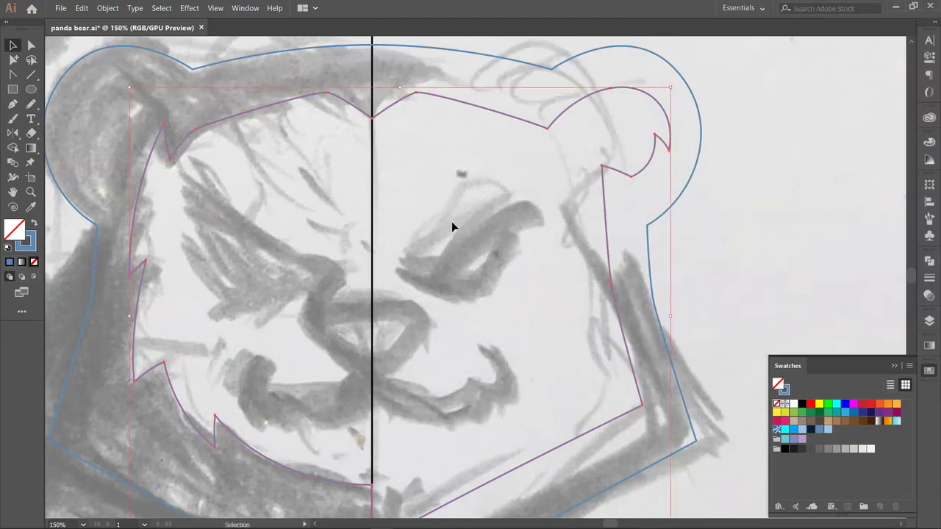
click(452, 222)
drag(301, 277, 407, 215)
key(p)
click(301, 135)
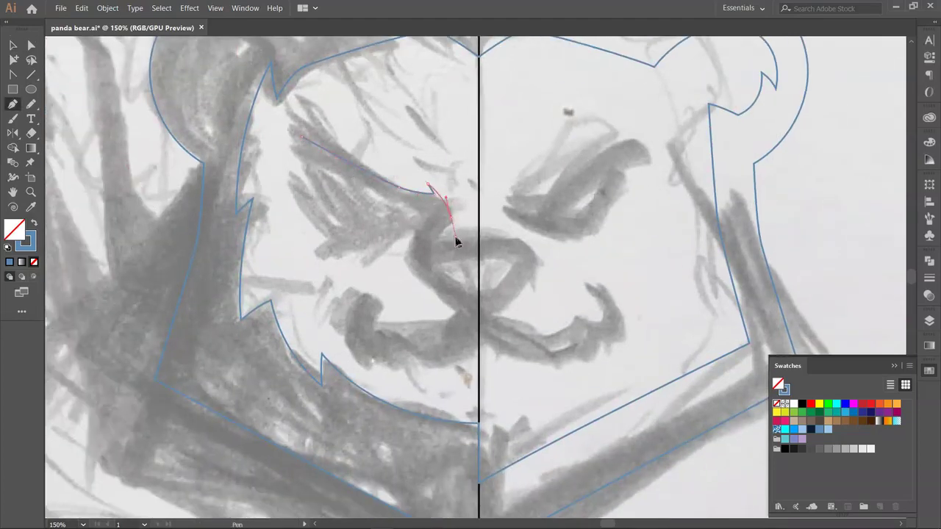
click(478, 241)
key(v)
click(521, 270)
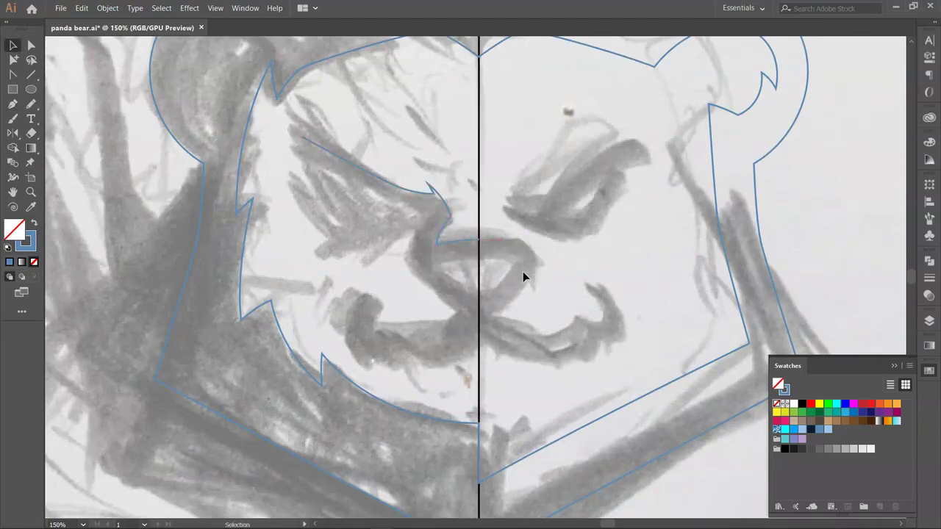
key(ctrl+plus)
key(ctrl+plus)
click(424, 171)
key(Delete)
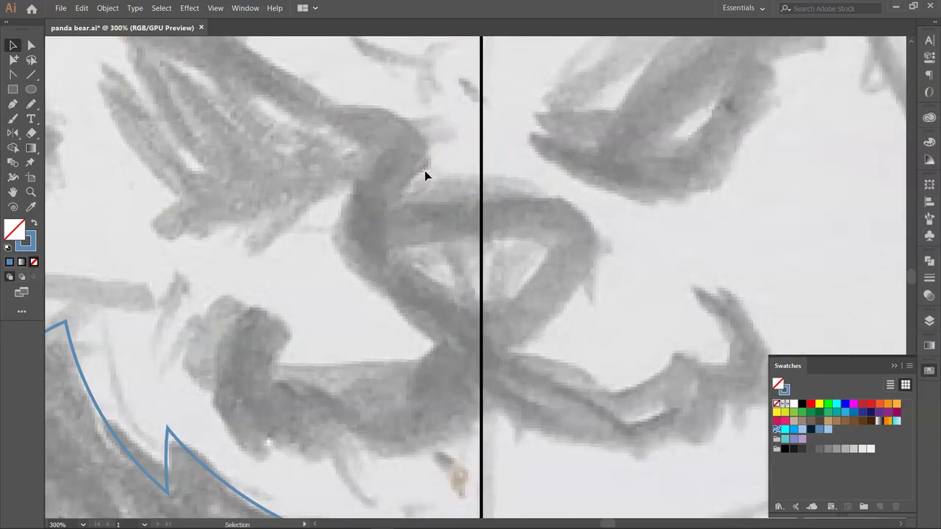
Trace the left half of the nose and mouth as one path, starting at the nose's top and ending below it on the centre line.
key(p)
drag(355, 276, 360, 289)
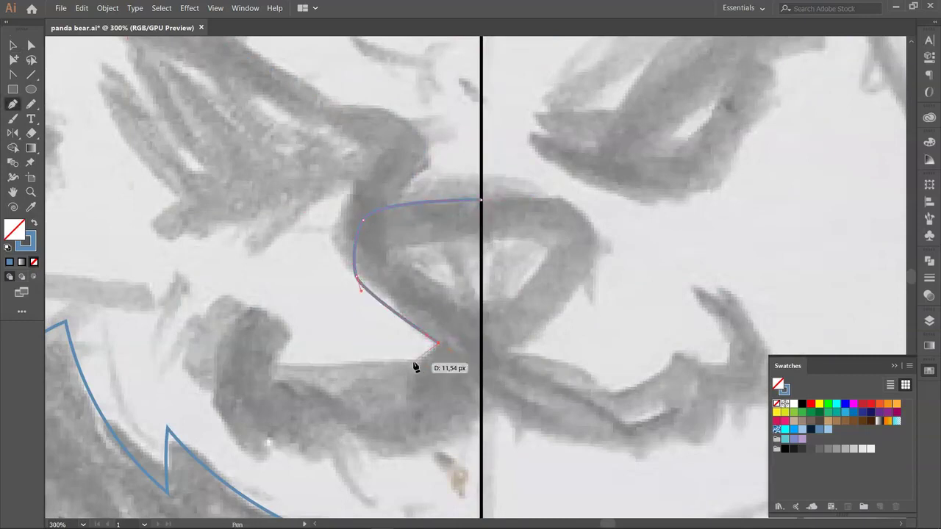
drag(375, 380, 467, 298)
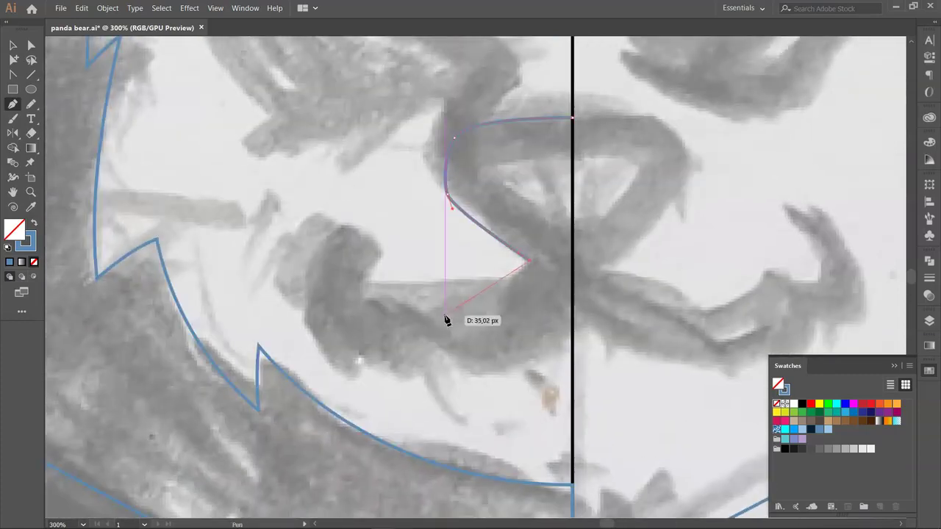
click(351, 313)
drag(366, 244, 386, 219)
click(366, 243)
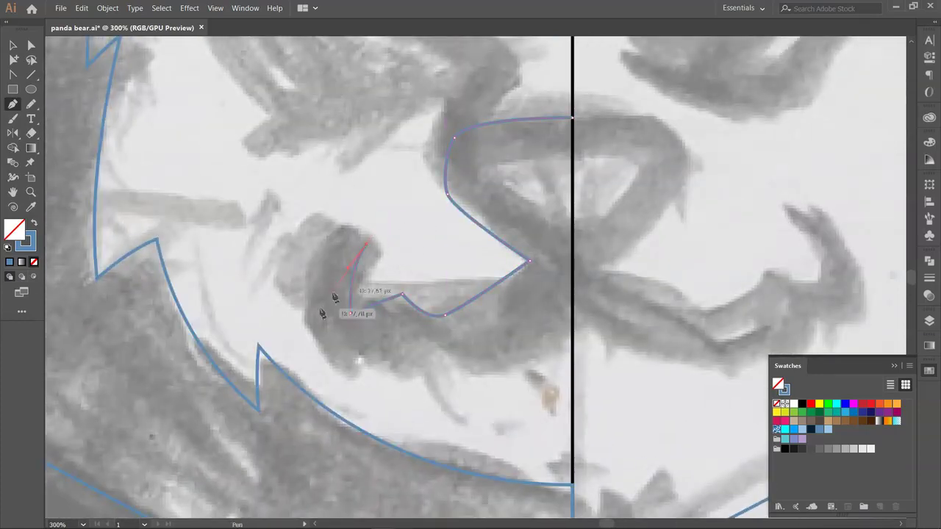
drag(326, 360, 383, 339)
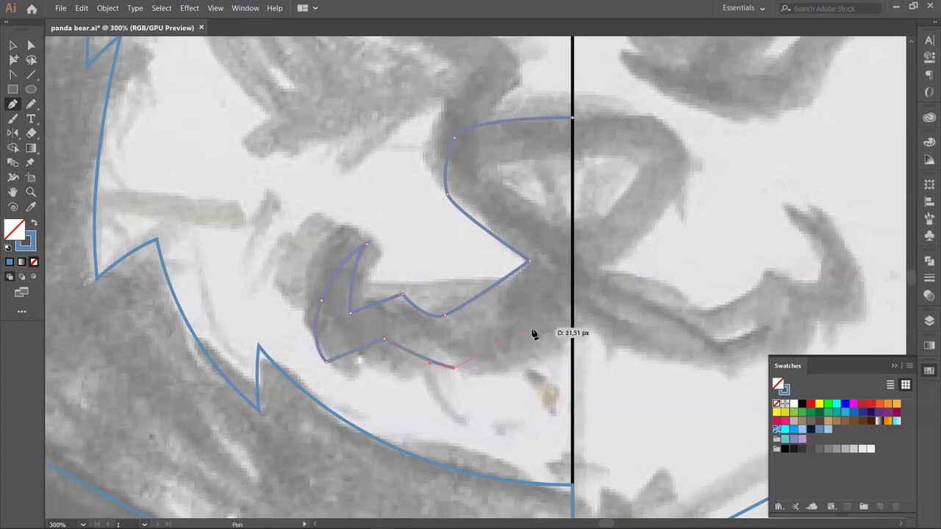
drag(573, 306, 614, 299)
ctrl+click(614, 298)
key(shift+v)
Reflect a copy of the nose and mouth half across the vertical centre line and join both halves.
drag(645, 225, 510, 281)
drag(342, 153, 384, 200)
key(o)
alt+click(438, 200)
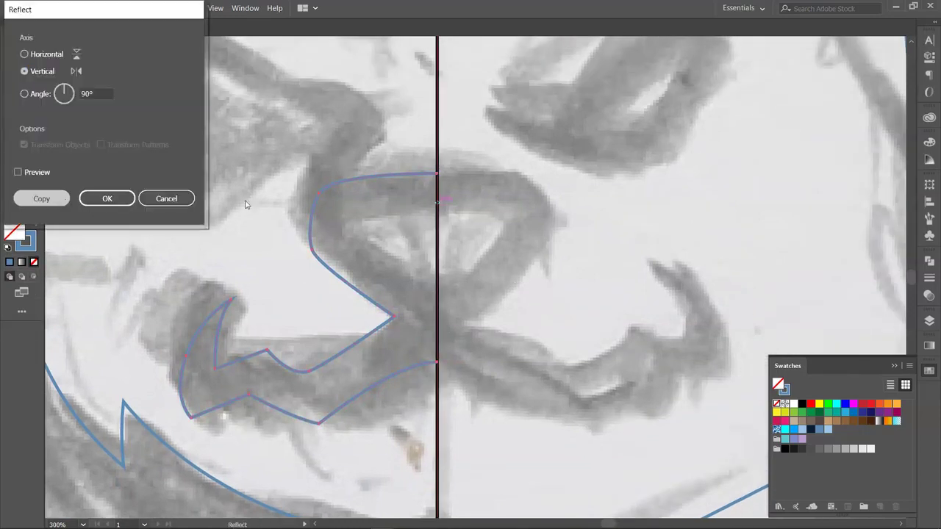
key(v)
shift+click(379, 175)
click(626, 243)
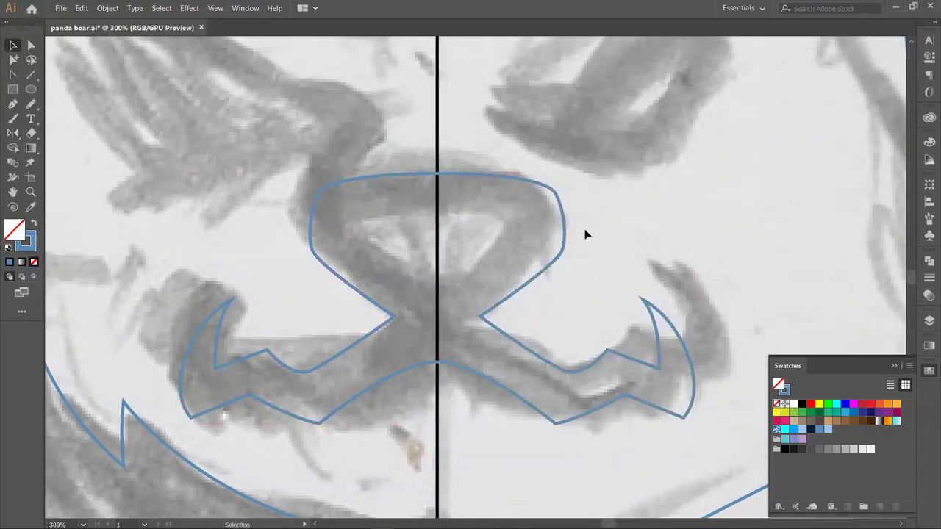
Trace the upper edge of the left eye patch from the nose bridge over the brow spike to the outer tip.
scroll(625, 248, up, 3)
scroll(610, 287, left, 5)
click(627, 251)
drag(557, 195, 569, 283)
click(555, 197)
drag(416, 188, 427, 234)
Trace the outer and lower edges of the left eye patch down to the nose and close the shape.
drag(528, 468, 528, 468)
click(483, 412)
click(473, 441)
drag(477, 441, 360, 319)
drag(528, 265, 571, 230)
click(529, 265)
drag(523, 368, 546, 407)
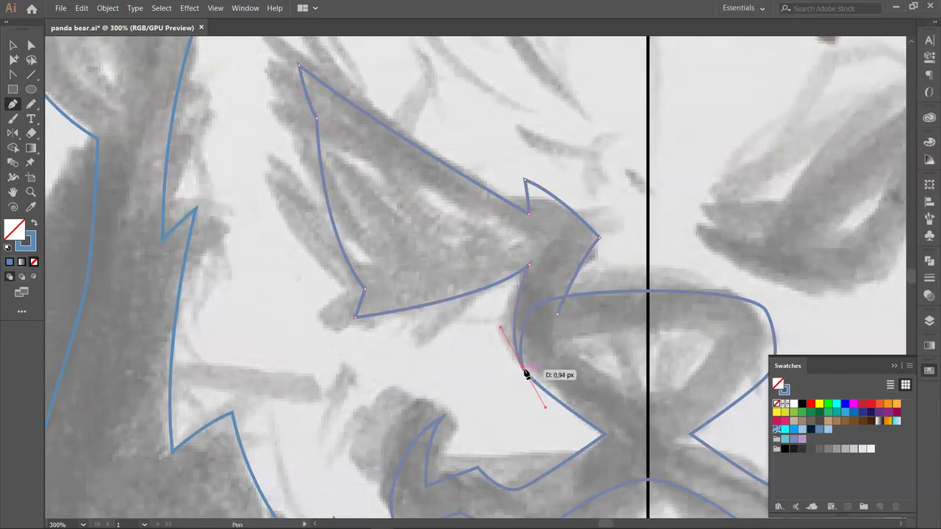
click(556, 315)
Draw the small pointed eye shape inside the left eye patch.
drag(507, 239, 510, 240)
drag(398, 195, 403, 206)
click(743, 203)
drag(744, 210, 567, 202)
Trace the right eye patch as a closed, angular shape following the sketch.
click(13, 105)
click(507, 201)
mouse_move(758, 90)
mouse_down()
mouse_move(625, 114)
mouse_move(749, 103)
mouse_up()
click(635, 108)
click(590, 147)
drag(541, 272, 499, 297)
drag(384, 237, 350, 190)
Reflect a copy of the small left eye across the vertical centre line and nudge it into position in the right eye patch.
key(v)
click(151, 232)
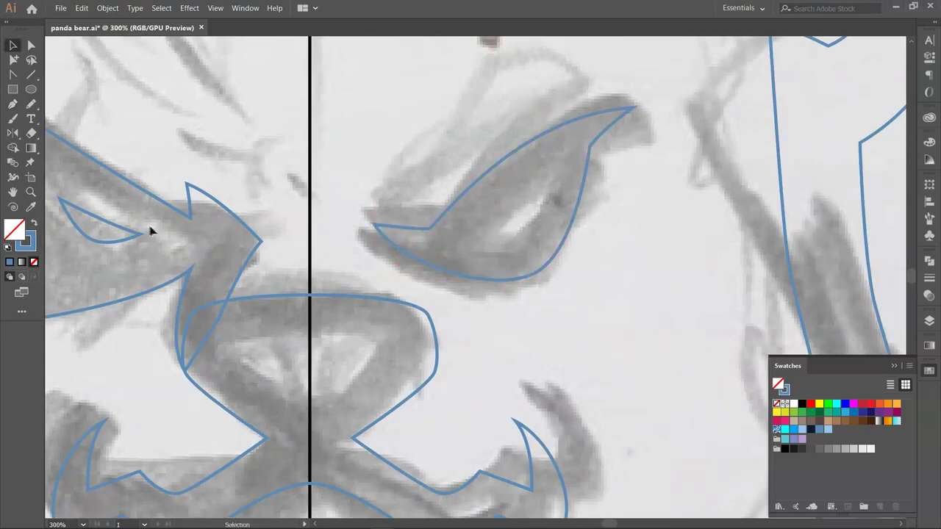
key(o)
alt+click(309, 197)
click(37, 195)
key(v)
key(Right)
key(Right)
key(Right)
key(Right)
key(Right)
key(Right)
key(Right)
key(Right)
click(710, 213)
Delete the scanned sketch from behind the line art.
key(ctrl+minus)
key(ctrl+minus)
key(ctrl+minus)
key(ctrl+minus)
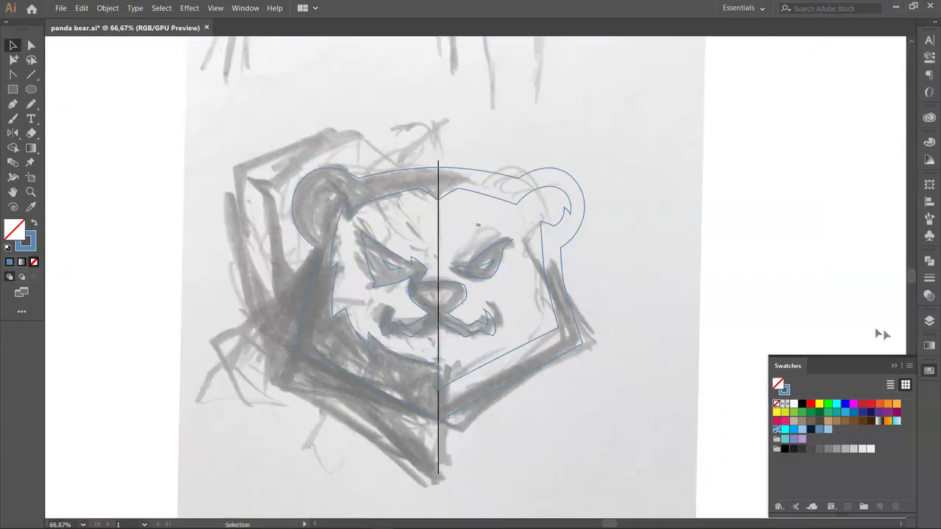
click(929, 321)
click(645, 300)
key(Delete)
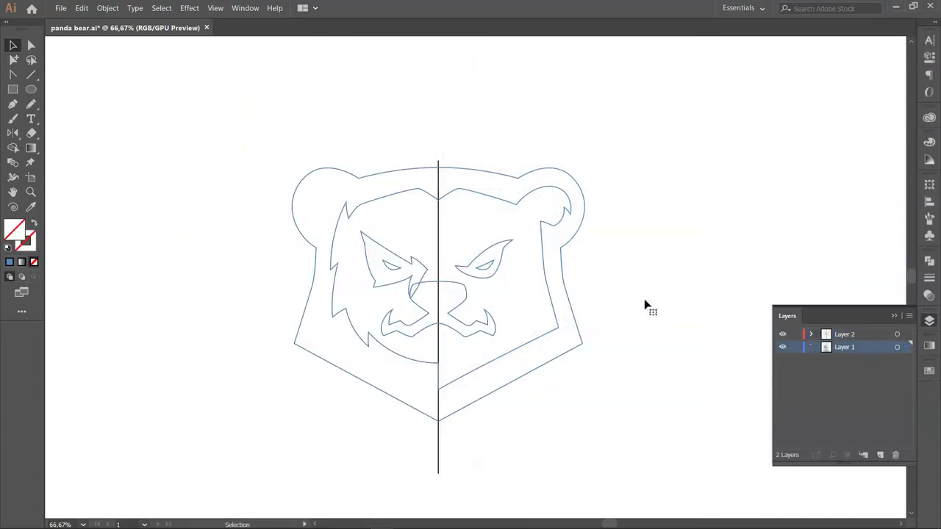
Delete the vertical centre line and fill the outer head silhouette with solid blue and the inner face with white.
click(439, 182)
key(Delete)
drag(309, 123, 664, 415)
shift+click(566, 244)
click(34, 223)
click(31, 207)
click(324, 121)
key(v)
click(325, 120)
click(358, 177)
click(33, 223)
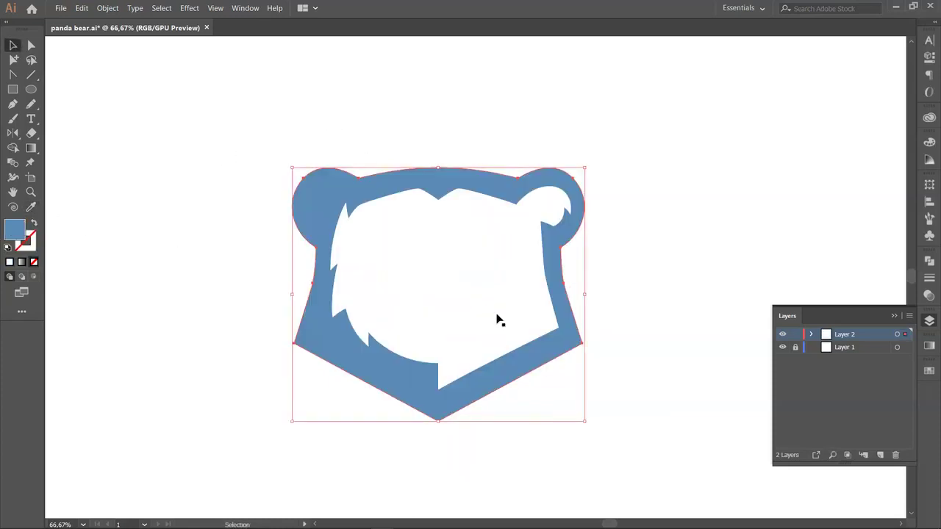
Recolour the head silhouette, both eye patches, the nose and the mouth with the dark navy swatch.
click(930, 371)
click(811, 430)
click(672, 367)
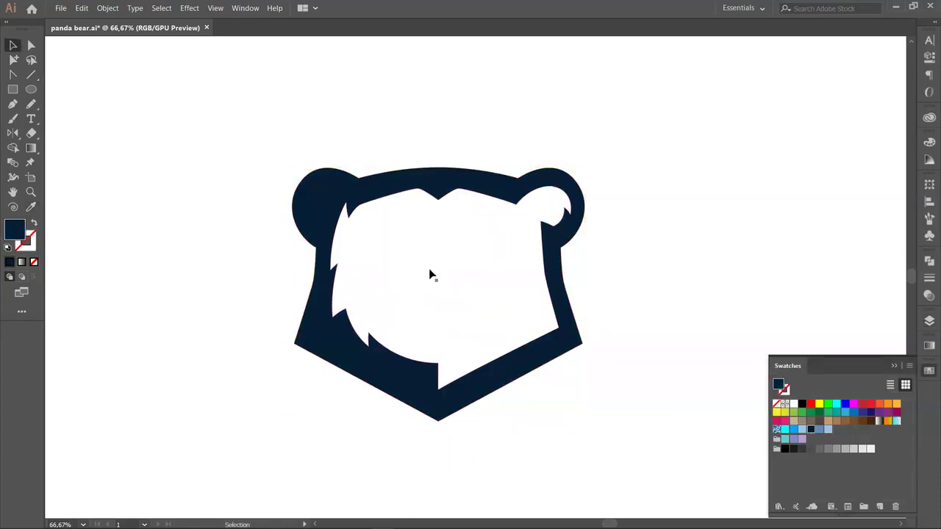
click(421, 264)
shift+click(444, 311)
shift+click(475, 277)
click(812, 429)
key(ctrl+shift+a)
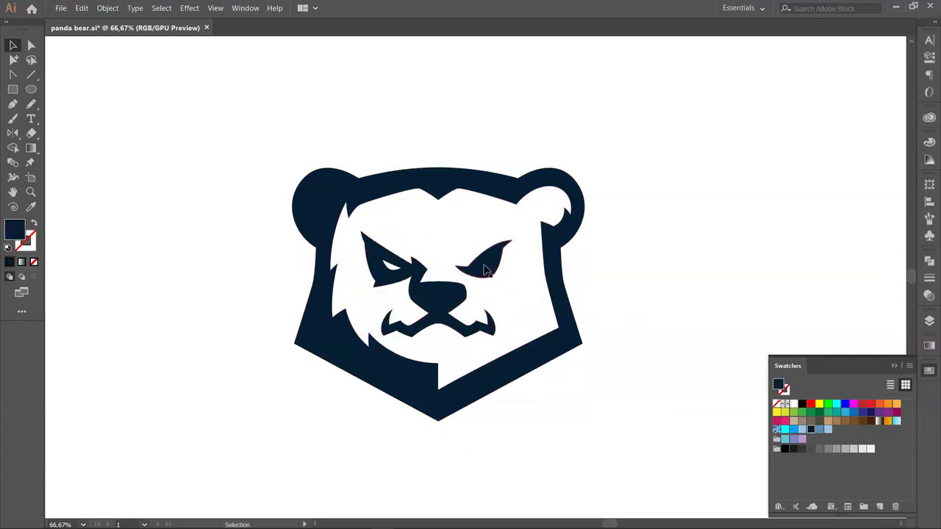
Examine the navy and white panda head at small and large sizes.
key(ctrl+minus)
key(ctrl+minus)
key(ctrl+minus)
key(ctrl+minus)
key(ctrl+1)
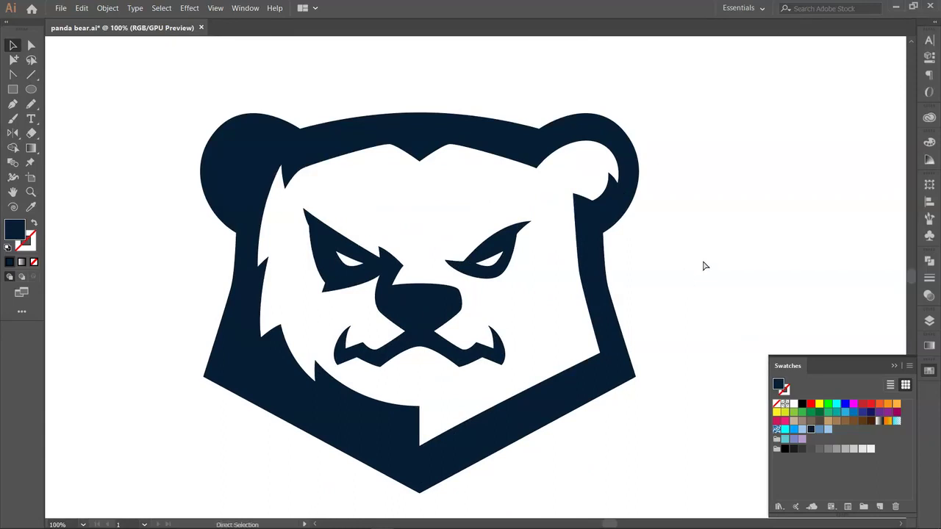
key(ctrl+minus)
key(ctrl+minus)
key(ctrl+minus)
key(ctrl+equal)
key(ctrl+equal)
key(ctrl+equal)
key(ctrl+plus)
Start a light-blue Pen shape along the brow above the left eye patch, with a pointed tuft, up past the forehead edge.
click(802, 429)
key(p)
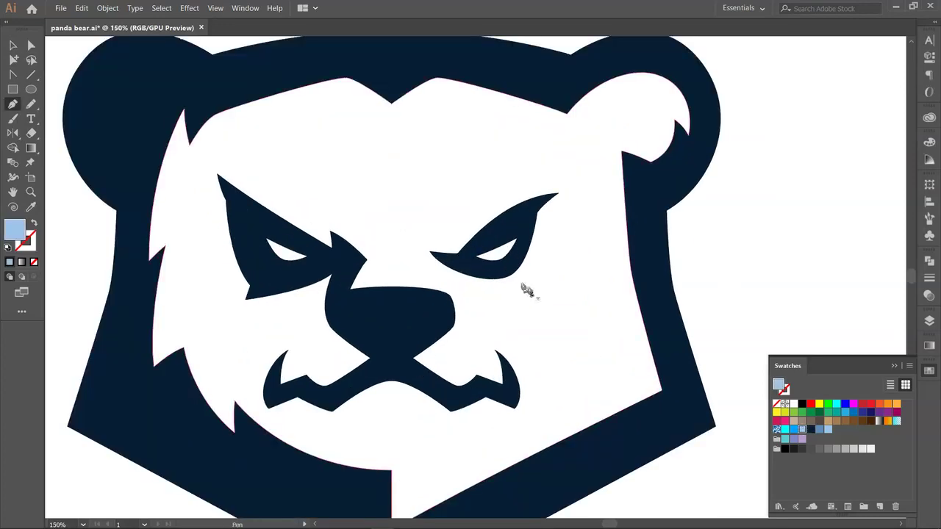
key(ctrl+plus)
drag(342, 287, 593, 351)
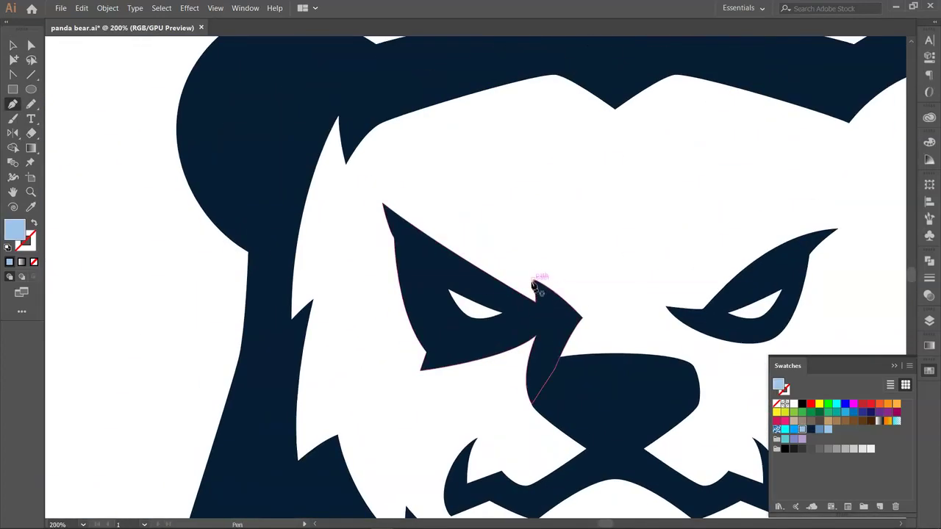
click(535, 284)
click(422, 213)
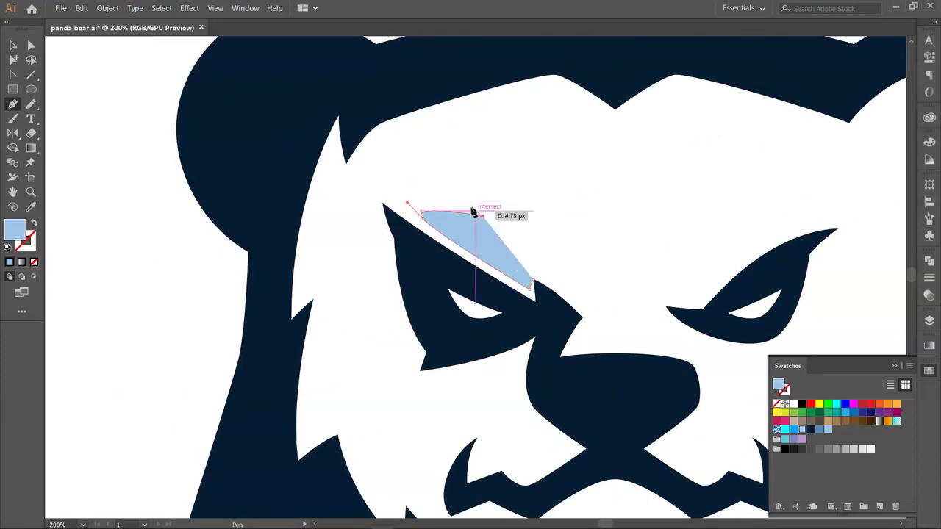
click(482, 217)
click(404, 175)
click(387, 112)
click(334, 87)
click(296, 116)
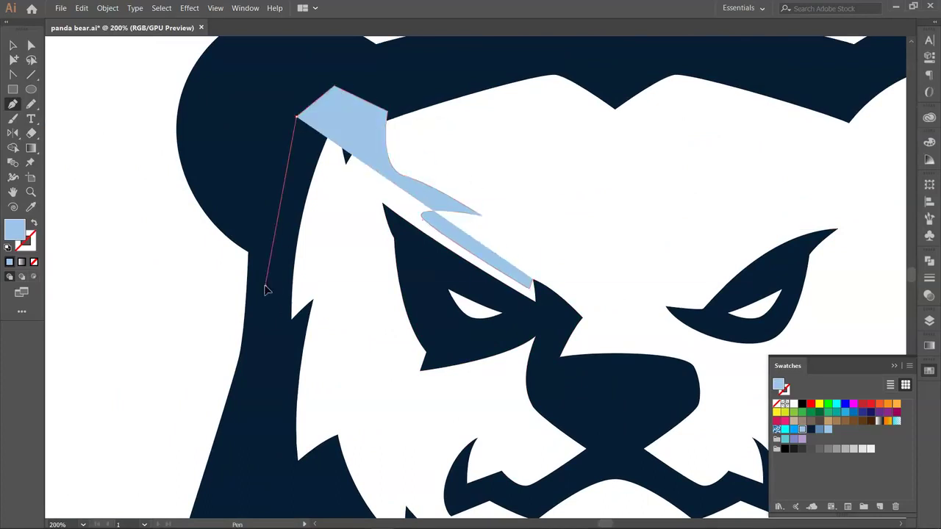
Bring the left shading shape down the side of the face and under the eye patch, then close it.
click(265, 286)
click(269, 346)
click(356, 284)
drag(420, 346, 452, 362)
key(ctrl+z)
click(554, 311)
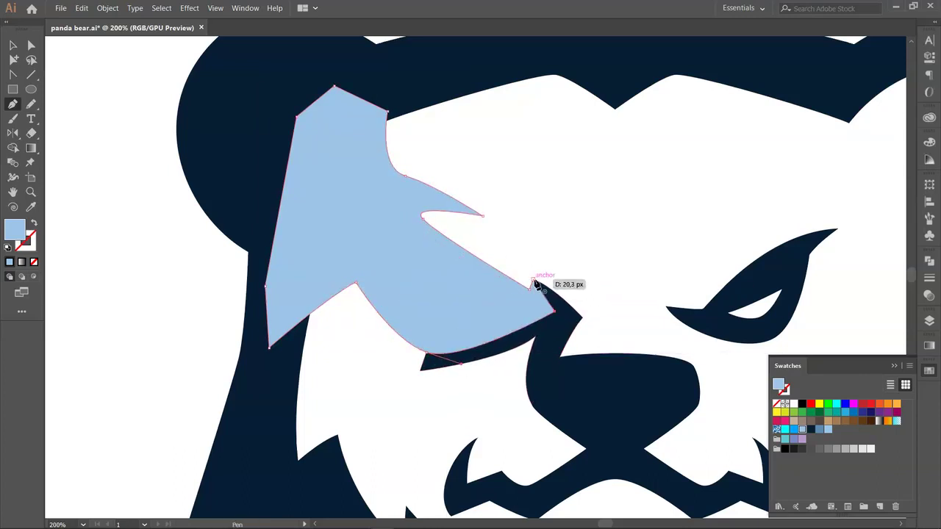
click(534, 280)
Trim the left shading to the inner face with Intersect and stack it between the white face and the eye patch.
key(v)
click(536, 217)
shift+click(427, 206)
click(930, 261)
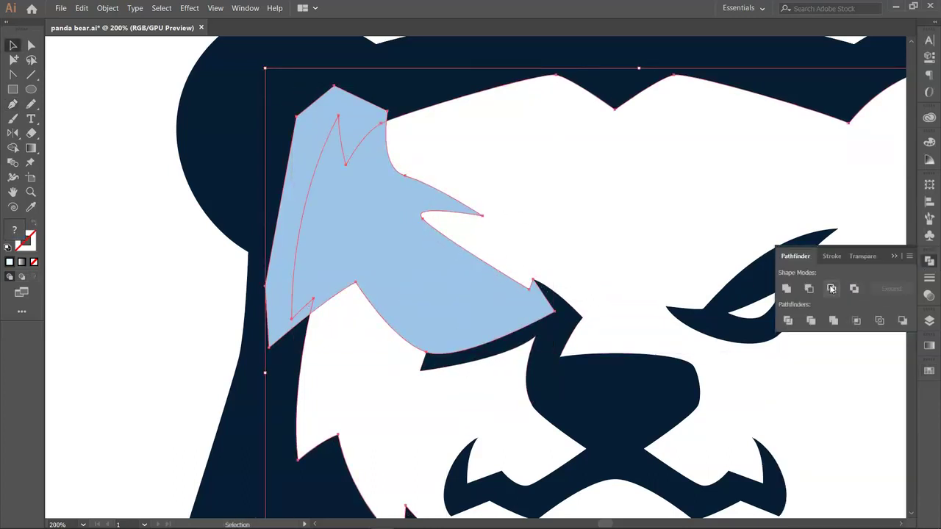
click(831, 289)
key(ctrl+shift+[)
key(ctrl+])
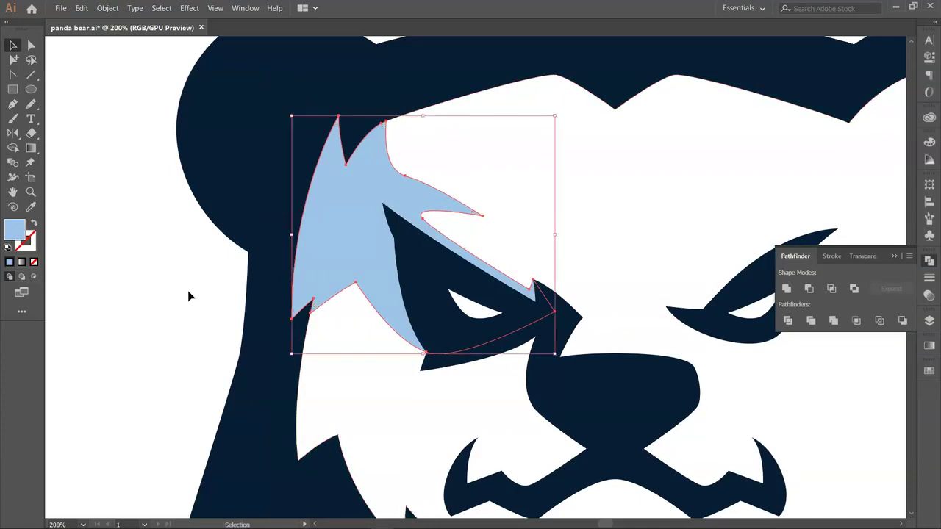
click(188, 294)
Start a light-blue Pen shape from the right eye's inner corner over the brow, with a fur tuft, and around the inner ear.
drag(558, 376, 519, 232)
key(p)
drag(616, 294, 424, 382)
click(379, 322)
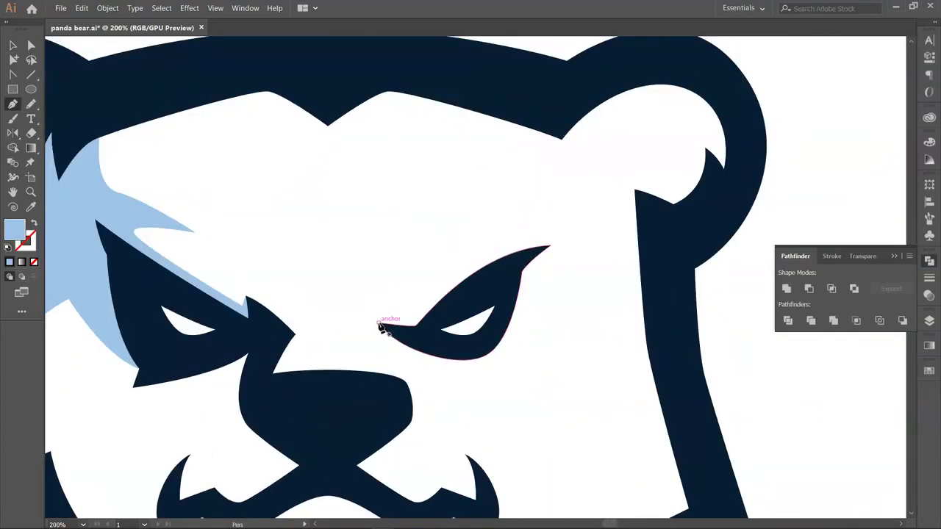
drag(415, 308, 415, 308)
drag(500, 235, 557, 205)
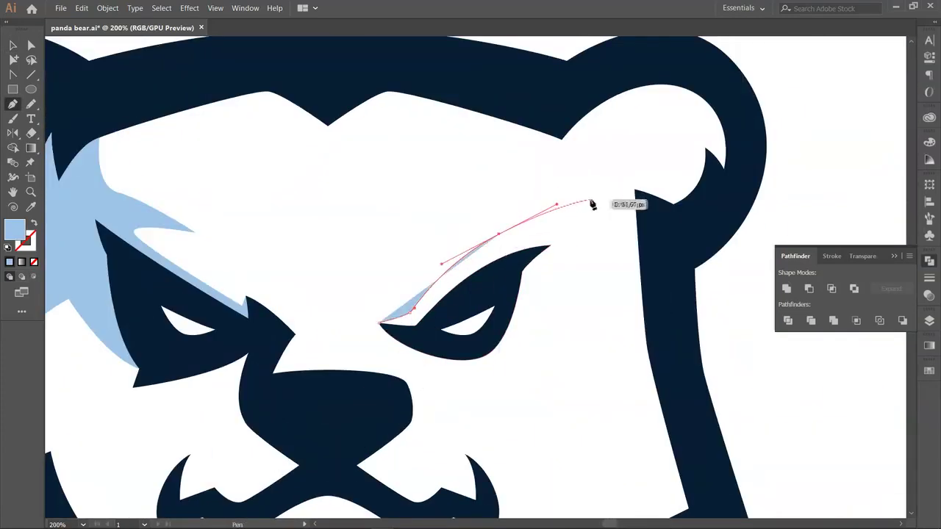
click(592, 199)
drag(546, 156, 530, 149)
click(587, 165)
click(576, 151)
drag(654, 111, 723, 102)
click(724, 169)
click(709, 221)
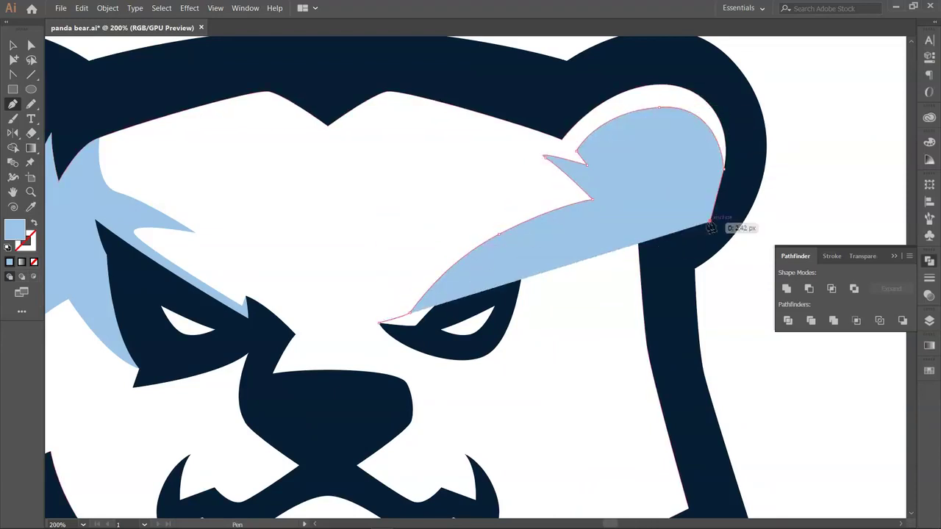
Continue the right shading path down the side of the head to the jaw and up into a pointed cheek tuft.
drag(663, 327, 643, 232)
click(685, 421)
click(679, 437)
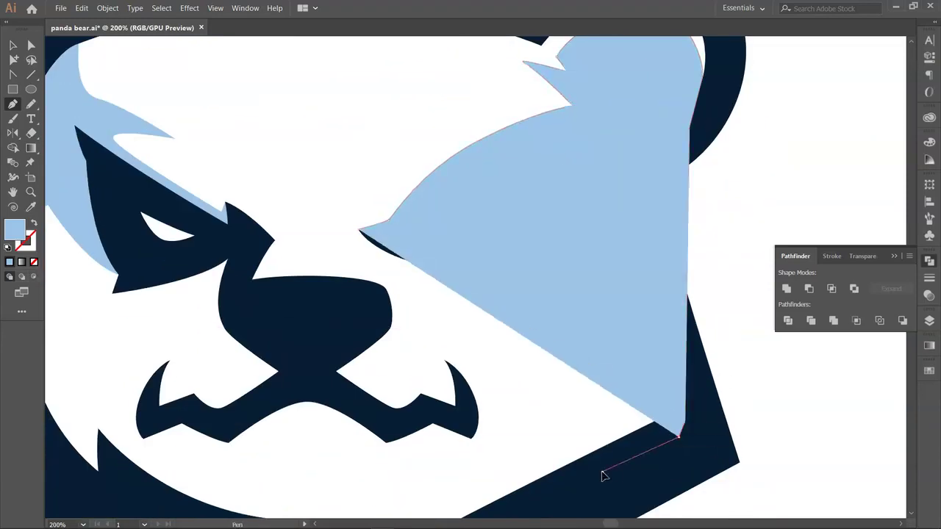
click(603, 472)
drag(626, 406, 625, 368)
click(576, 311)
click(581, 348)
Show the right shading as an outline, curve its lower edge back beneath the right eye patch and close the path.
click(33, 223)
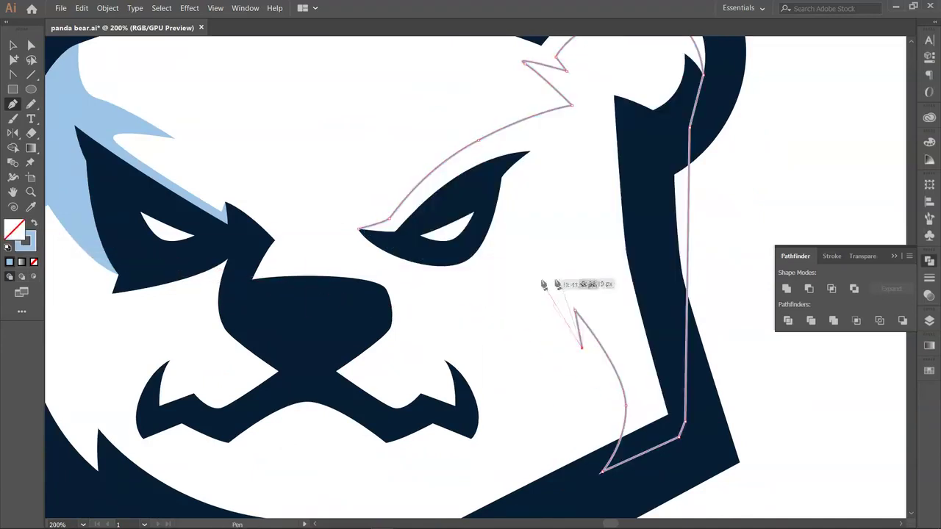
drag(493, 244, 434, 227)
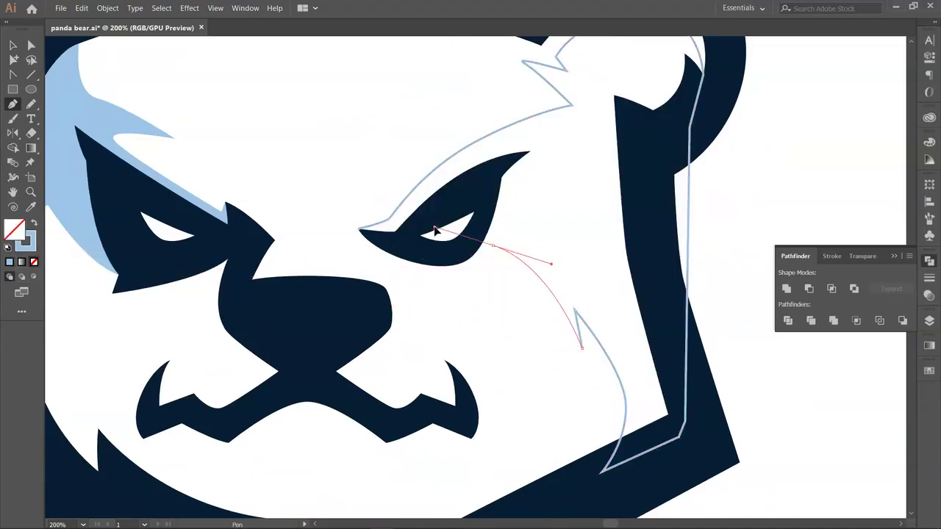
click(493, 246)
drag(437, 266, 395, 256)
click(358, 229)
click(360, 232)
Give the right shading its light-blue fill, trim it to the inner face and stack it behind the eye patch.
key(v)
click(31, 227)
key(a)
key(ctrl+[)
key(ctrl+[)
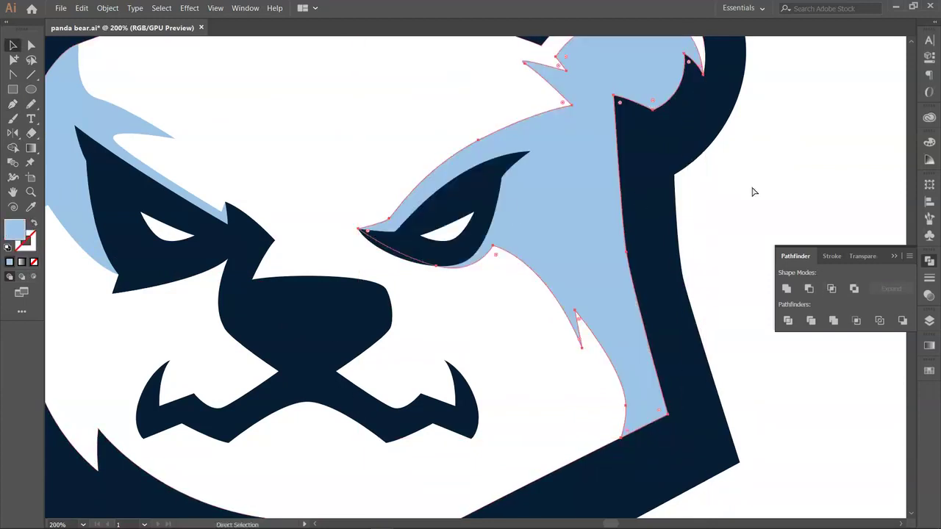
click(754, 192)
Examine the light-blue shading on both sides of the face at a reduced size.
key(ctrl+minus)
key(ctrl+minus)
key(ctrl+minus)
key(ctrl+minus)
key(ctrl+equal)
key(ctrl+equal)
key(ctrl+equal)
key(ctrl+equal)
Draw a jagged light-blue shading band across the bridge of the nose between the two eye patches.
drag(427, 357, 621, 393)
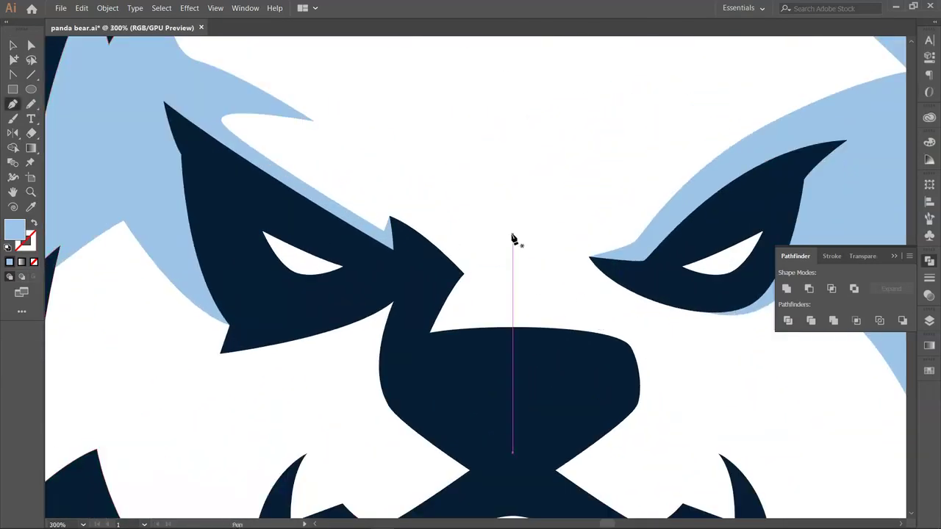
click(409, 226)
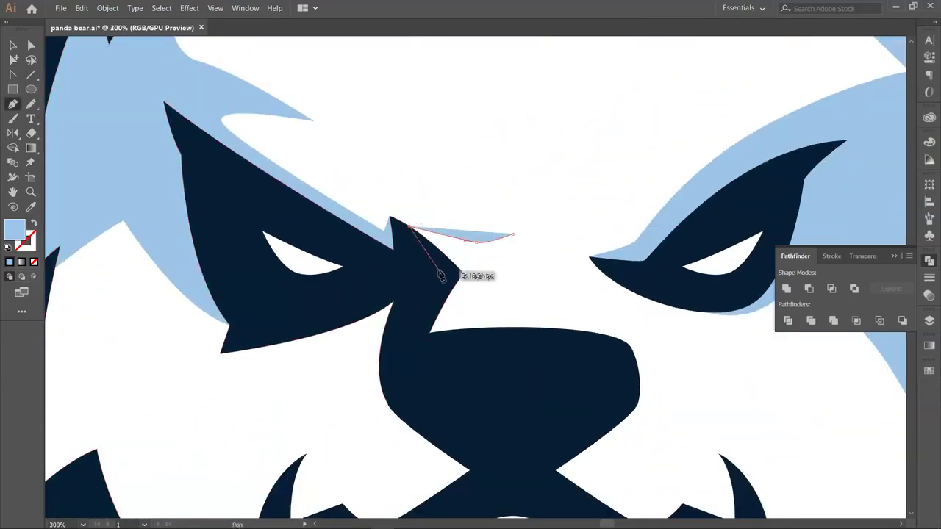
drag(449, 280, 465, 272)
click(512, 261)
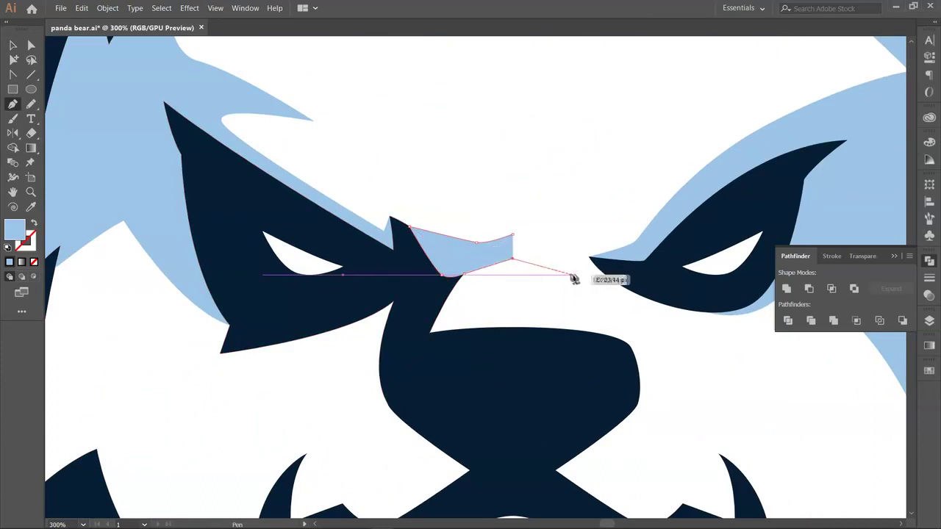
click(598, 280)
click(565, 252)
click(581, 226)
drag(513, 234, 472, 214)
Stack the nose-bridge shading behind the eye patches while keeping it above the white face.
key(v)
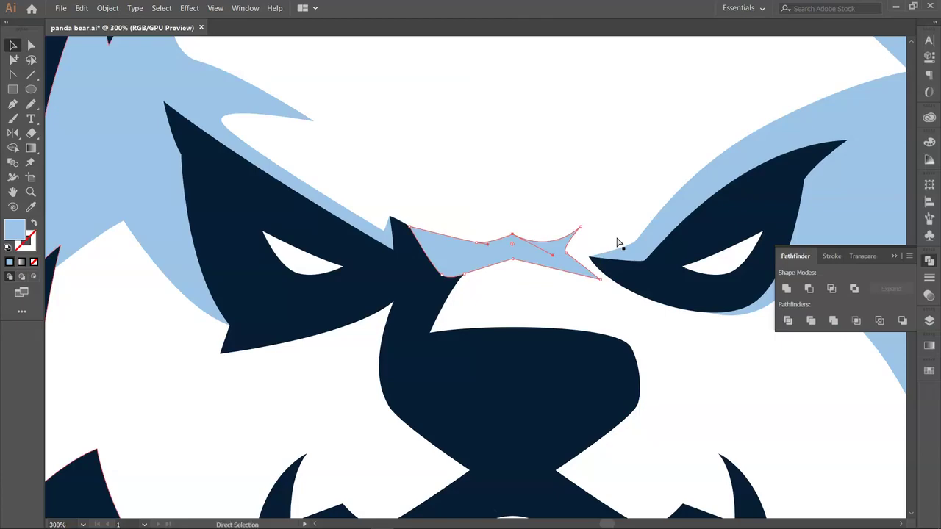
key(ctrl+bracketleft)
key(ctrl+bracketleft)
key(ctrl+bracketright)
Examine the whole shaded panda head on the artboard at a small size.
key(ctrl+minus)
key(ctrl+minus)
key(ctrl+minus)
click(716, 359)
key(ctrl+minus)
key(ctrl+minus)
key(ctrl+minus)
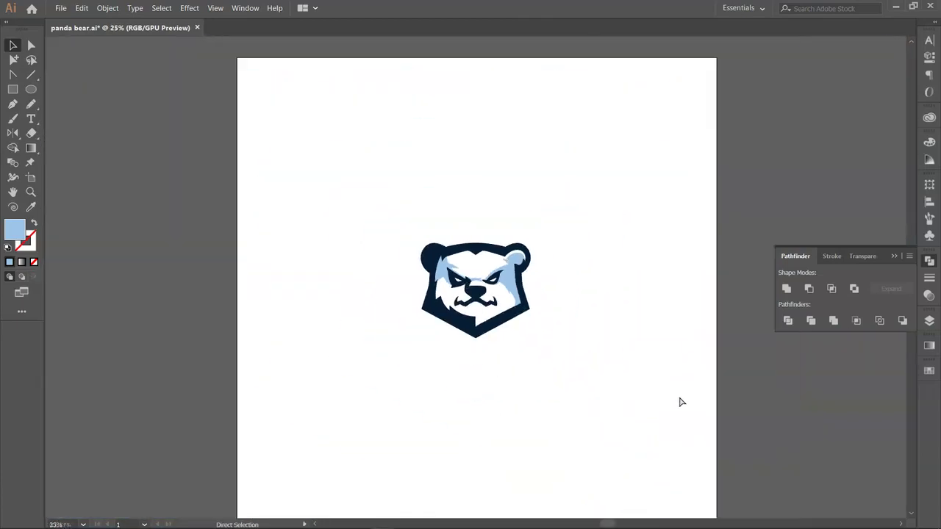
key(ctrl+plus)
key(ctrl+plus)
key(ctrl+plus)
key(ctrl+plus)
key(ctrl+plus)
key(ctrl+plus)
Draw the left half of a light-blue chin shape below the mouth, with its straight edge on the vertical centre line.
key(p)
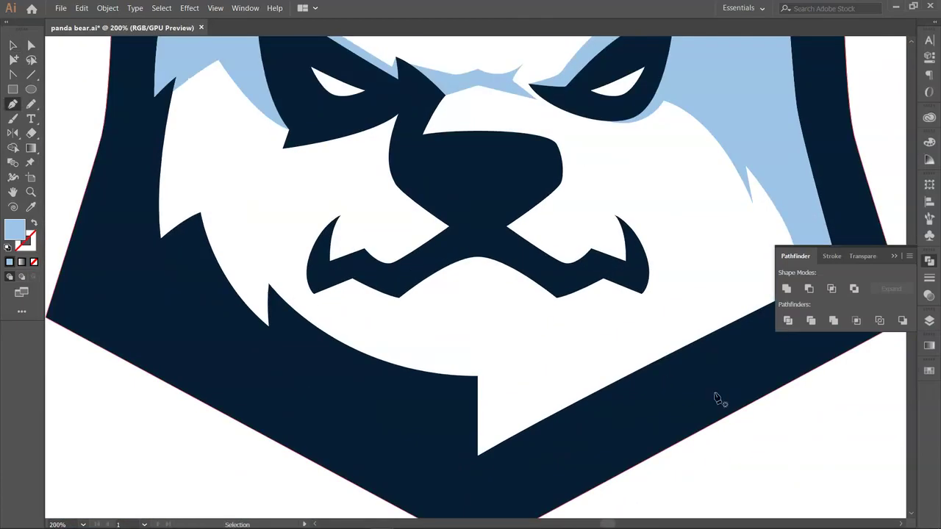
drag(485, 300, 456, 301)
drag(406, 335, 420, 333)
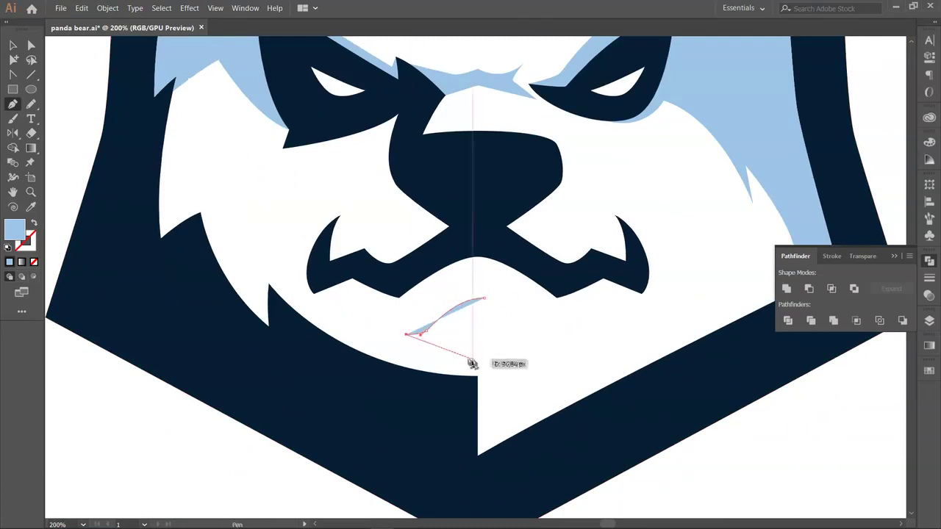
drag(478, 359, 521, 358)
click(486, 299)
key(a)
drag(478, 297, 478, 298)
click(687, 456)
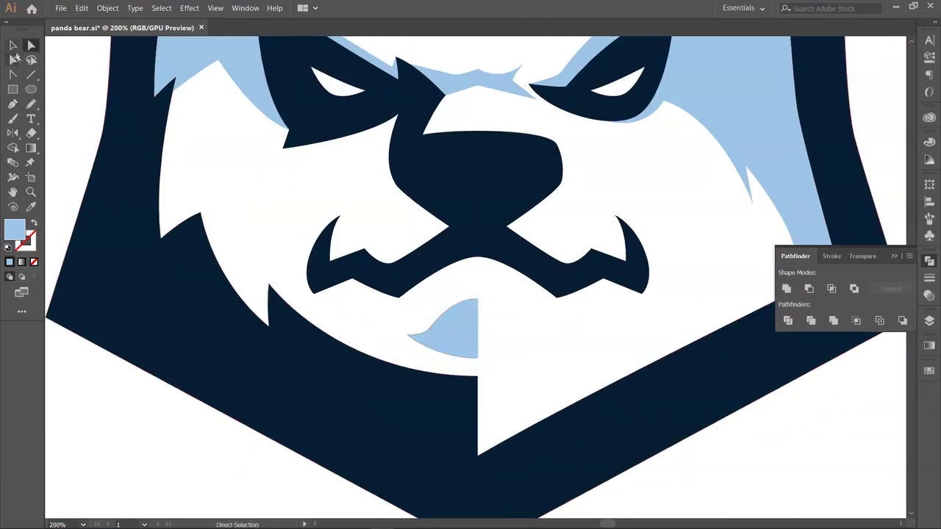
Reflect a copy of the chin half across the vertical centre line and unite both halves into one shape.
key(v)
click(454, 331)
key(o)
alt+click(477, 298)
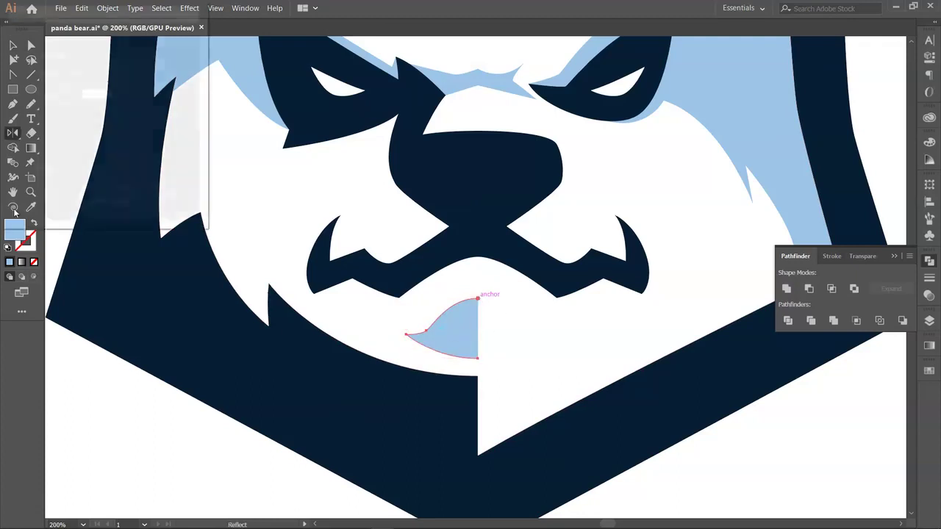
key(Escape)
key(v)
shift+click(460, 330)
click(787, 289)
key(a)
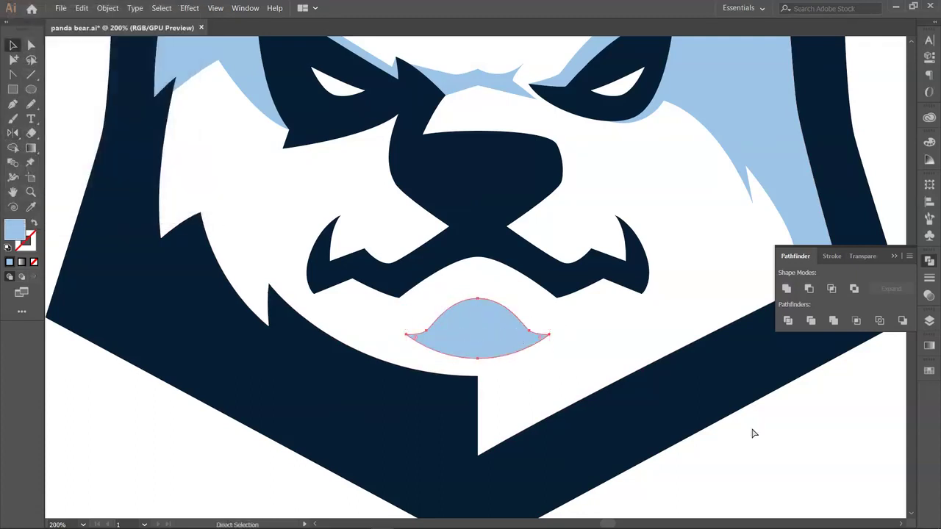
click(780, 448)
Draw the left half of a thin, curved light-blue highlight near the upper edge of the nose.
drag(462, 145, 442, 145)
drag(414, 172, 411, 198)
click(415, 172)
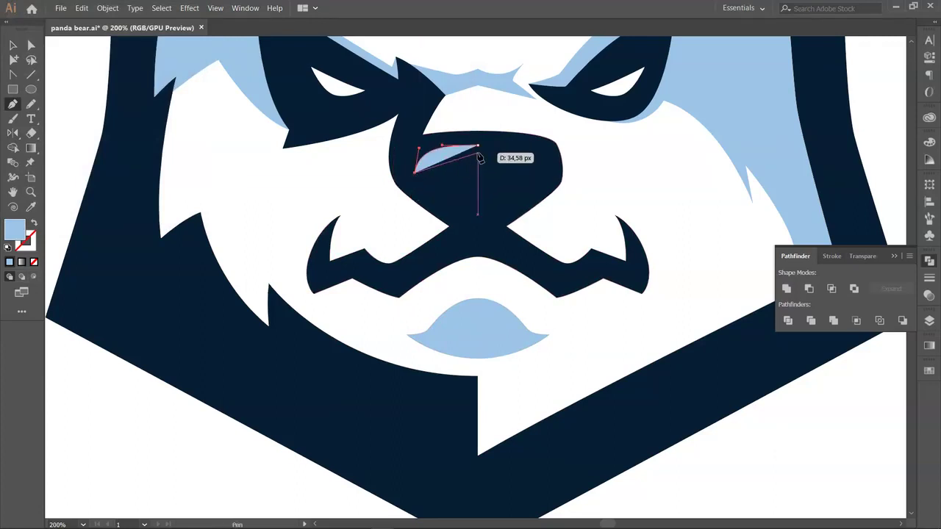
key(v)
click(758, 444)
Reflect a copy of the nose highlight across the vertical centre line and join the two halves.
key(o)
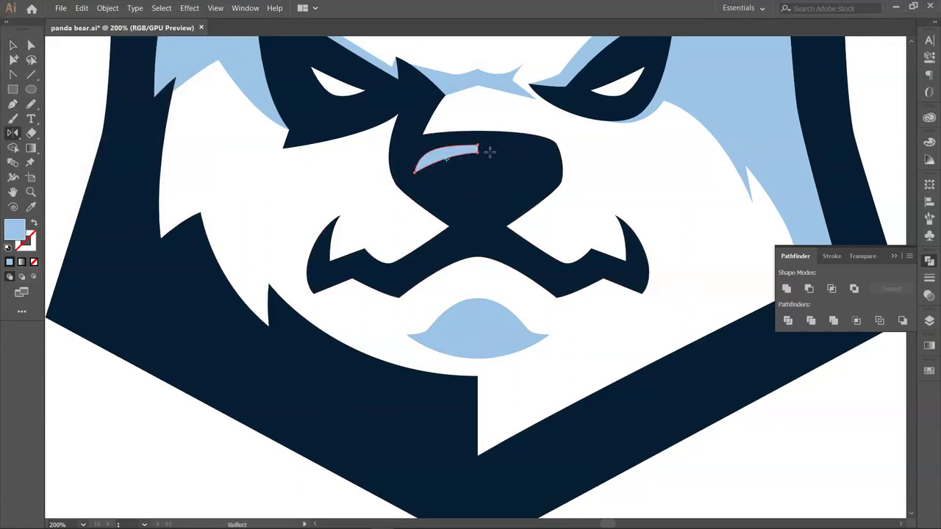
click(34, 197)
key(v)
shift+click(459, 152)
key(ctrl+j)
click(756, 407)
Examine the complete panda head with its chin shading and nose highlight at smaller sizes.
key(ctrl+minus)
key(ctrl+minus)
key(ctrl+minus)
key(ctrl+minus)
key(ctrl+minus)
key(ctrl+plus)
key(ctrl+plus)
key(ctrl+plus)
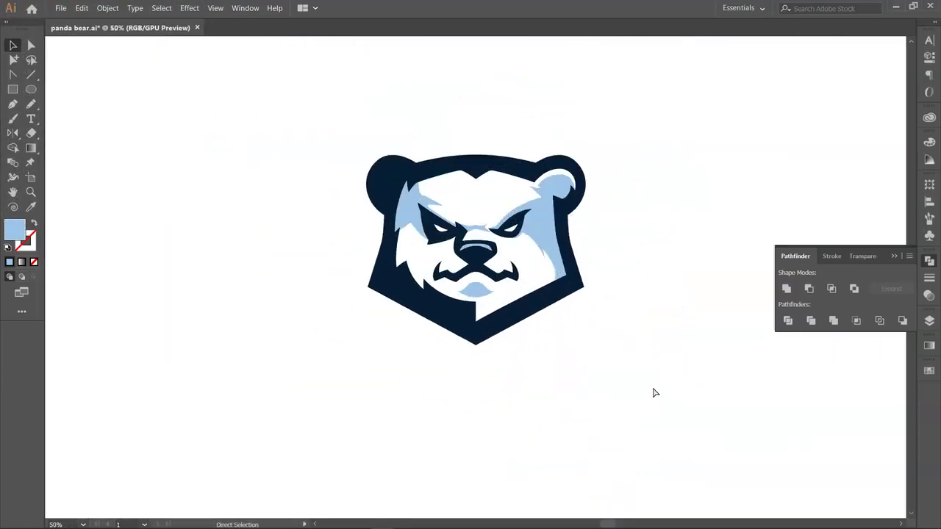
Examine the panda head close up and at reduced size, from the ears down to the pointed neck.
scroll(715, 393, up, 2)
key(ctrl+minus)
key(ctrl+plus)
key(ctrl+plus)
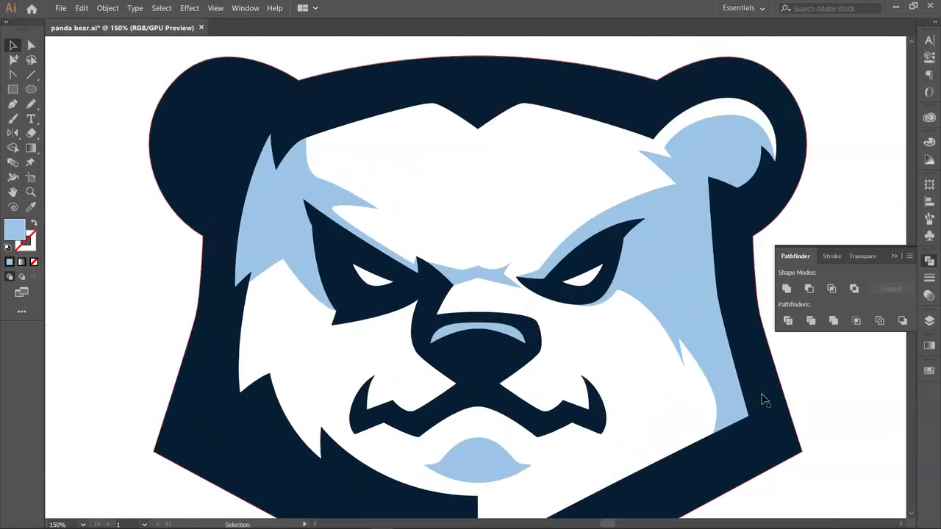
scroll(731, 422, up, 3)
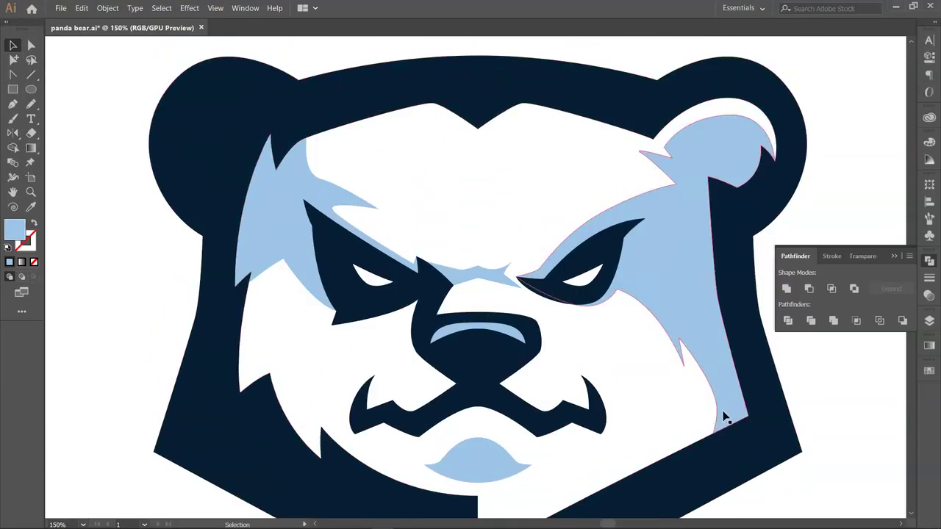
scroll(796, 432, down, 1)
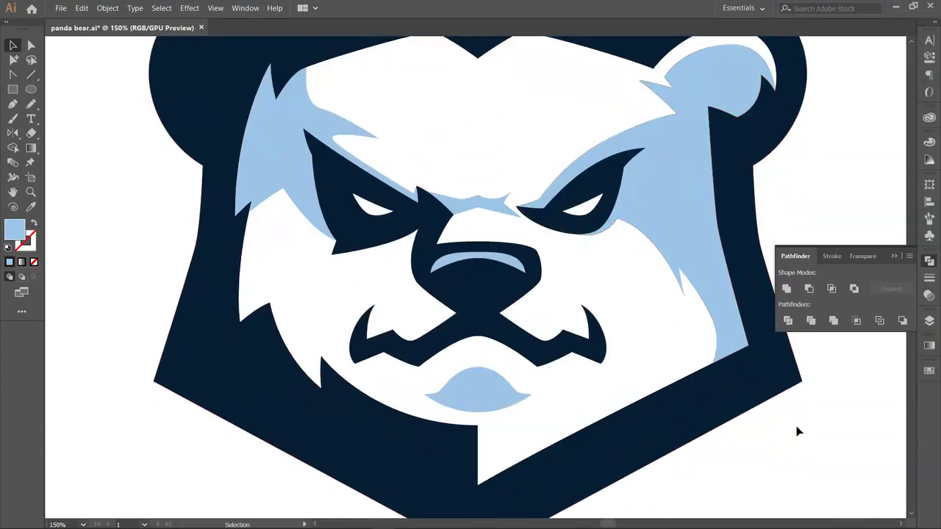
key(ctrl+minus)
key(ctrl+minus)
key(ctrl+minus)
key(ctrl+minus)
key(ctrl+minus)
key(ctrl+plus)
key(ctrl+plus)
key(ctrl+plus)
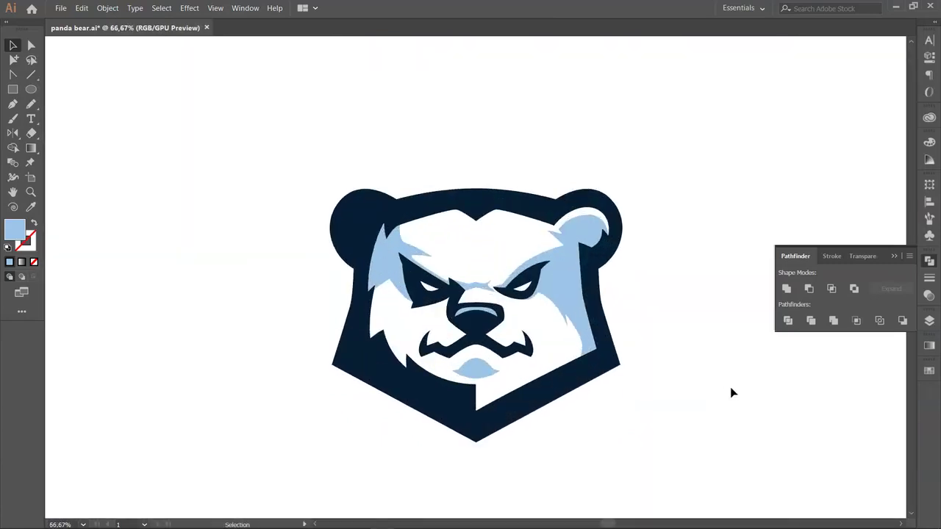
scroll(730, 393, down, 5)
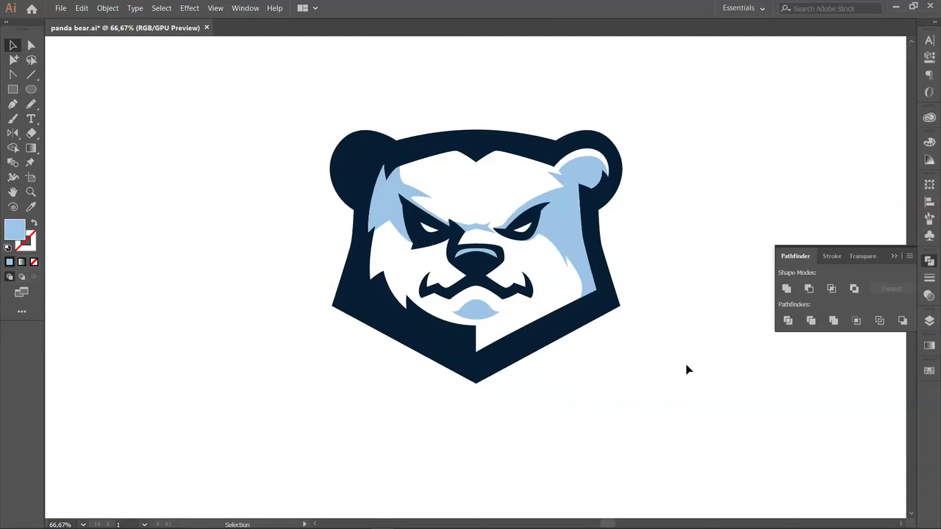
Draw the left half of a dark navy, straight-edged shield around the head, ending on the vertical centre line.
click(584, 322)
click(662, 408)
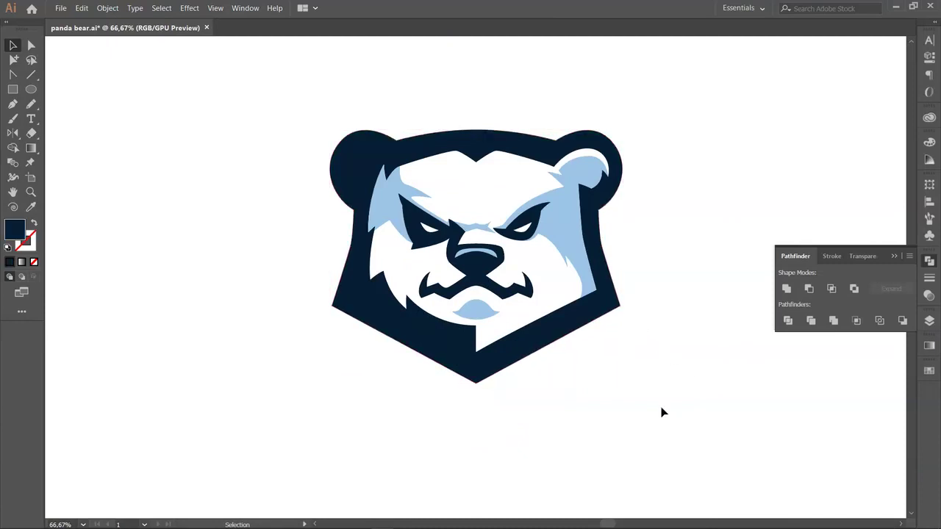
click(476, 397)
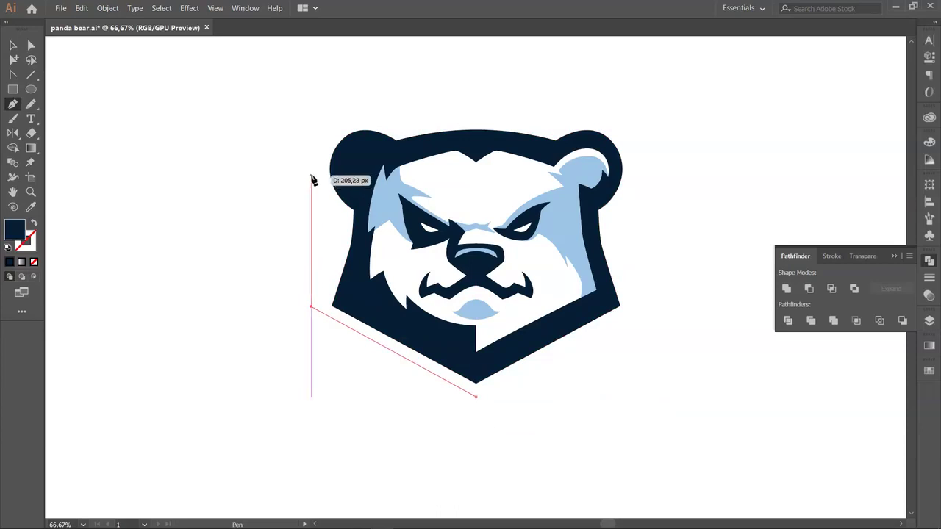
click(310, 178)
click(407, 125)
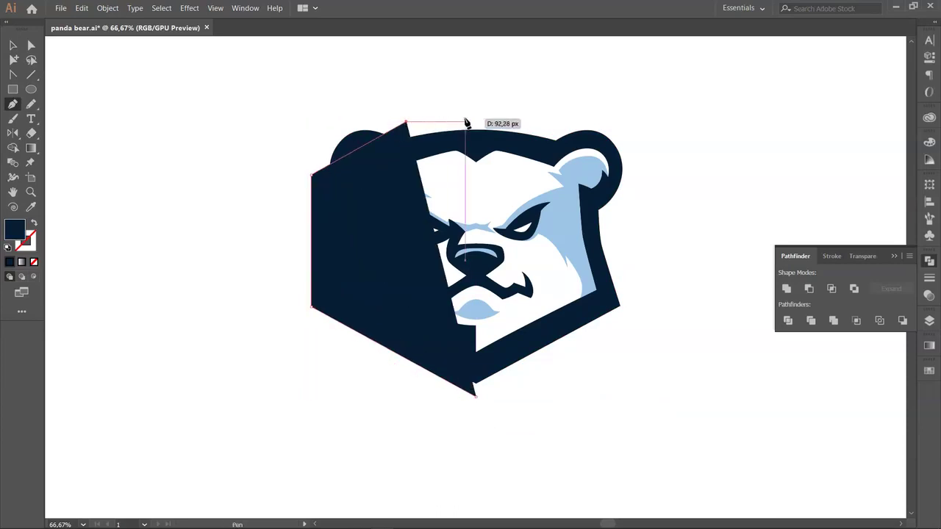
click(476, 122)
Reflect a copy of the shield half across the vertical centre line, join both halves and send the shield behind the head.
key(v)
key(o)
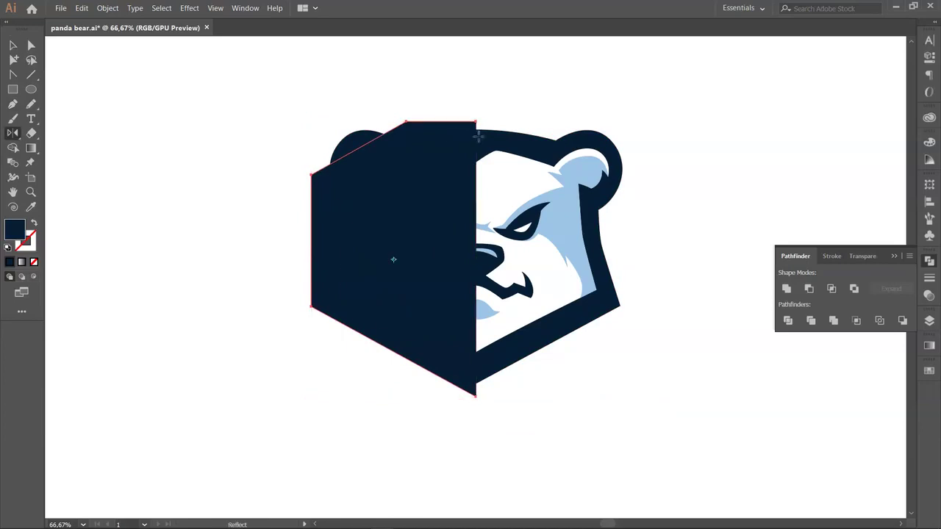
alt+click(476, 123)
click(42, 197)
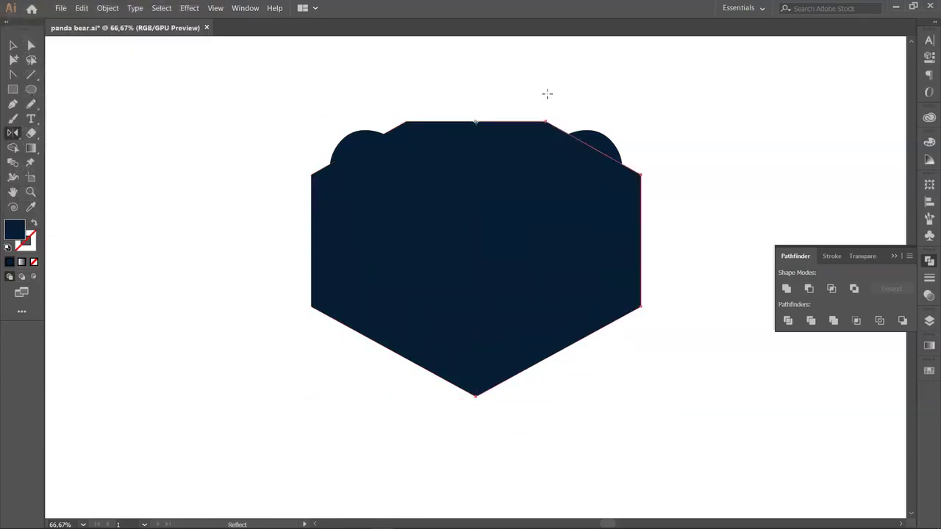
key(v)
key(ctrl+j)
key(ctrl+shift+[)
Make a smaller, centred copy of the shield and fill it with the light blue of the face shading.
click(711, 158)
click(631, 206)
drag(644, 125, 610, 149)
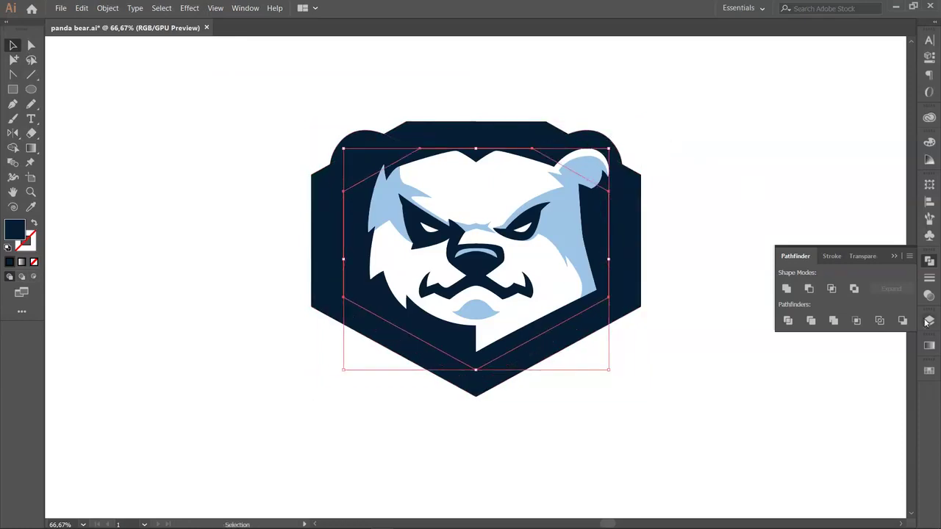
click(929, 371)
click(30, 210)
click(567, 221)
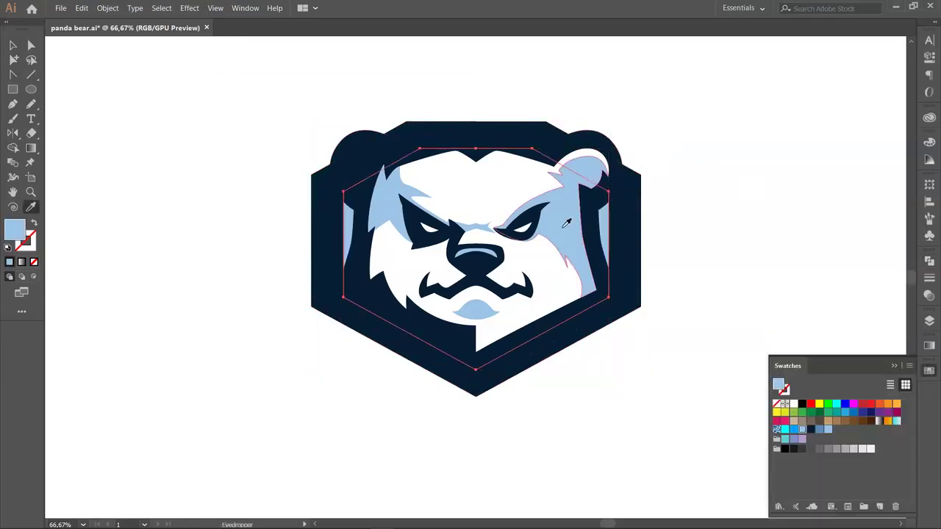
Enlarge the light-blue inner shield slightly about its centre so wider side areas show beside the head.
key(v)
click(661, 213)
click(608, 212)
drag(609, 149, 620, 139)
click(700, 210)
Move the lower tip of the navy shield straight down to lengthen its point.
click(564, 351)
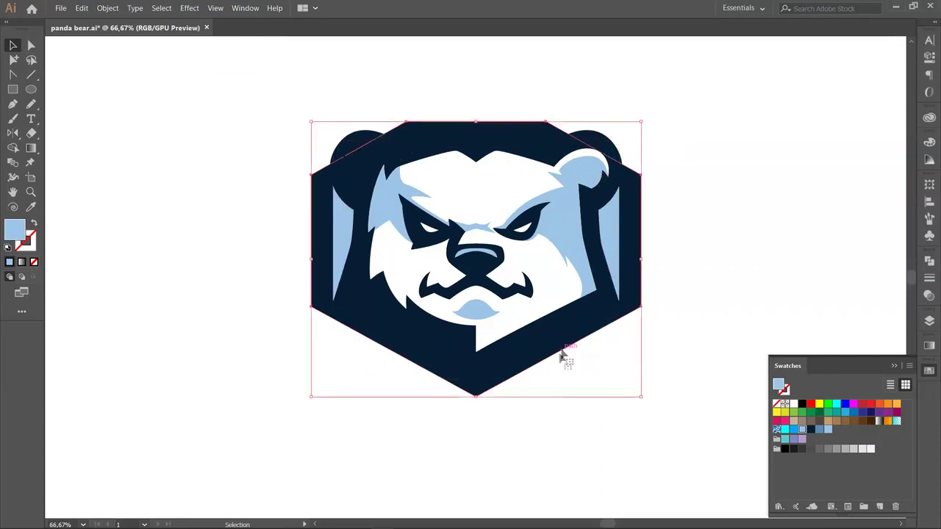
key(a)
key(shift+Down)
key(shift+Down)
key(shift+Down)
key(shift+Down)
key(shift+Down)
key(shift+Down)
key(shift+Down)
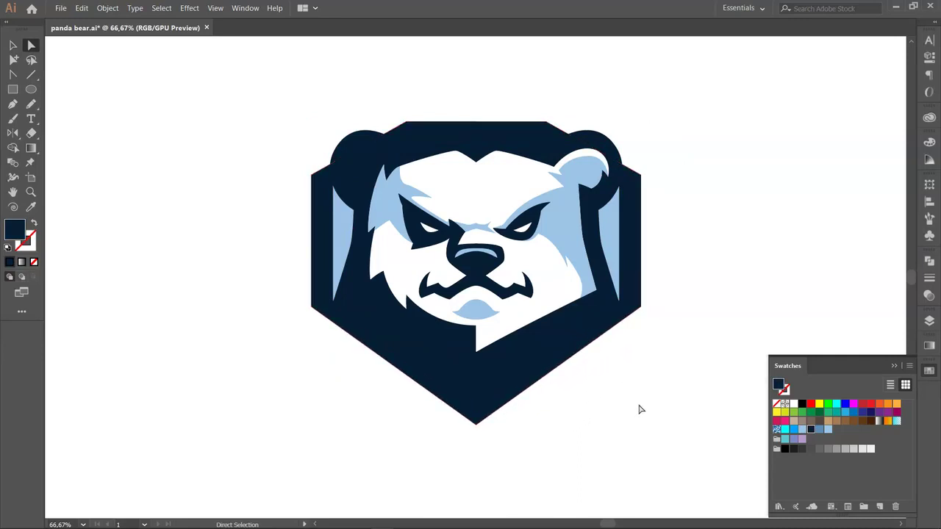
Draw a thin light-blue wedge along the head's lower left edge, widening towards the vertical centre line.
click(616, 231)
click(687, 276)
key(p)
click(354, 317)
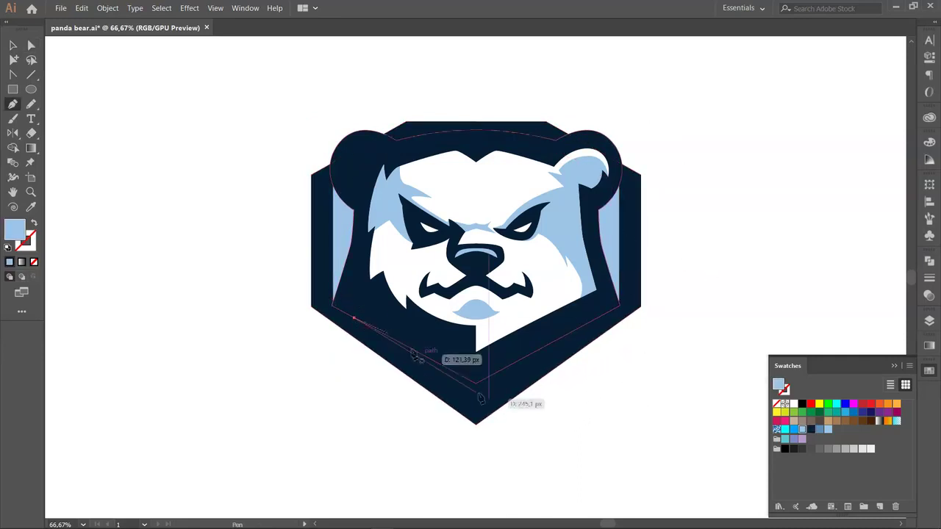
click(476, 384)
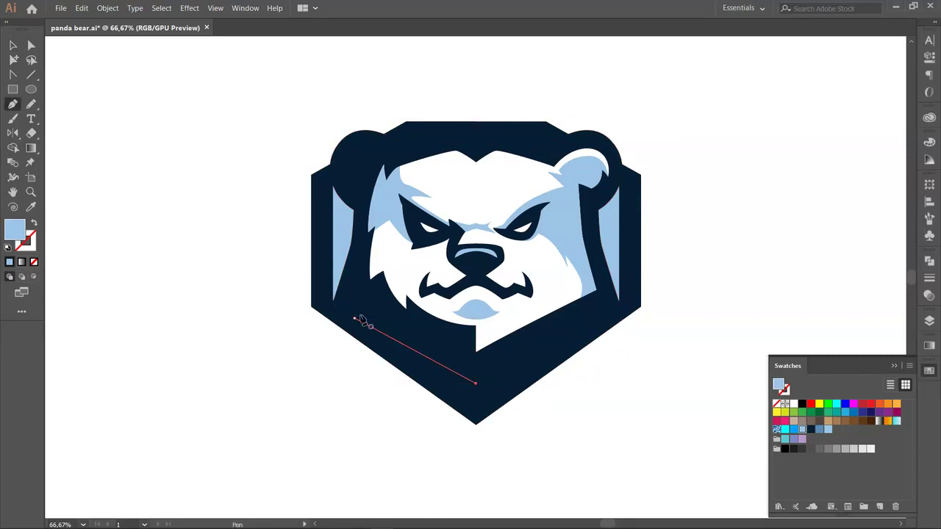
click(476, 398)
key(v)
click(494, 414)
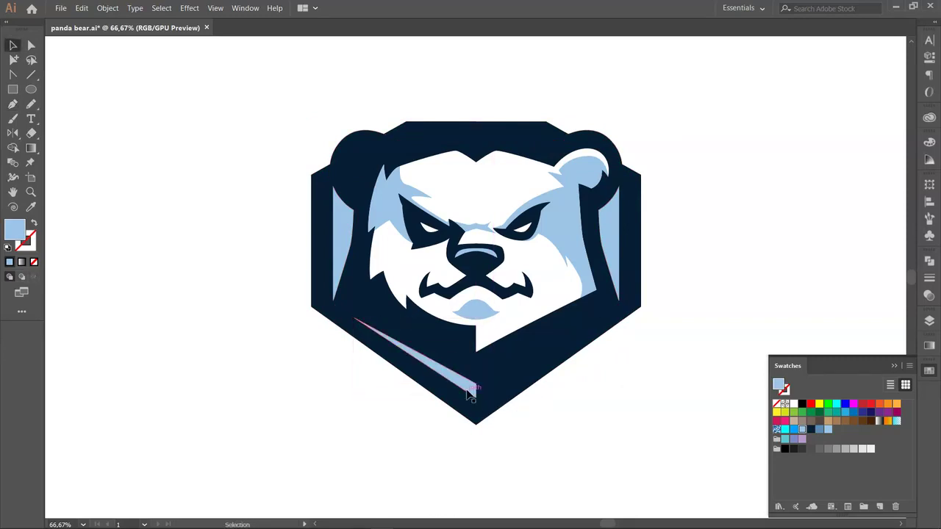
Reflect a copy of the light-blue wedge across the vertical centre line to complete the V below the head.
key(o)
alt+click(476, 383)
click(42, 198)
key(a)
drag(600, 317, 353, 400)
Examine the head inside its navy and light-blue shield at several sizes.
key(ctrl+minus)
key(ctrl+minus)
key(ctrl+minus)
key(ctrl+minus)
key(ctrl+plus)
key(ctrl+plus)
key(ctrl+plus)
key(ctrl+plus)
scroll(682, 400, up, 3)
key(ctrl+minus)
key(ctrl+minus)
key(ctrl+minus)
key(ctrl+plus)
key(ctrl+plus)
key(ctrl+minus)
key(ctrl+minus)
key(ctrl+plus)
key(ctrl+plus)
Unite copies of the shield and head outlines into one silhouette and offset it outwards with Miter joins.
key(v)
click(602, 296)
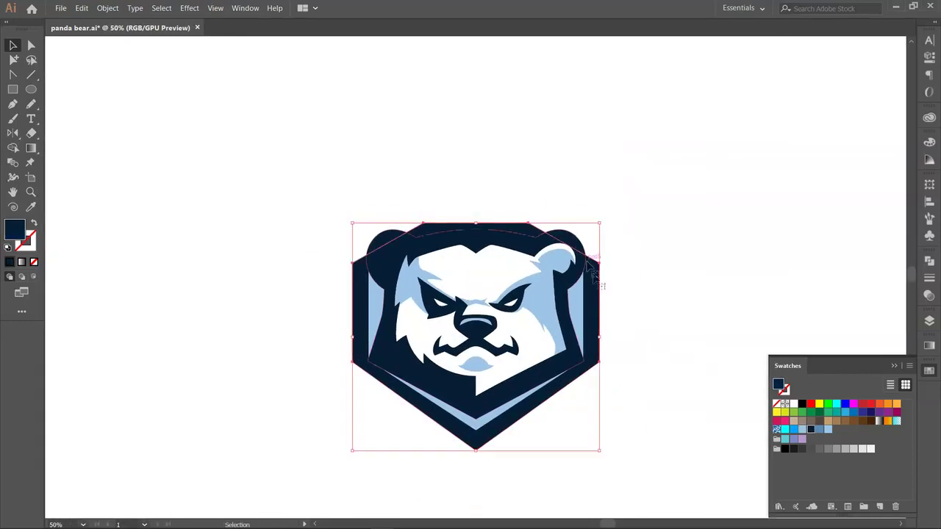
key(a)
click(930, 260)
key(v)
click(107, 7)
mouse_move(162, 250)
click(301, 291)
click(511, 206)
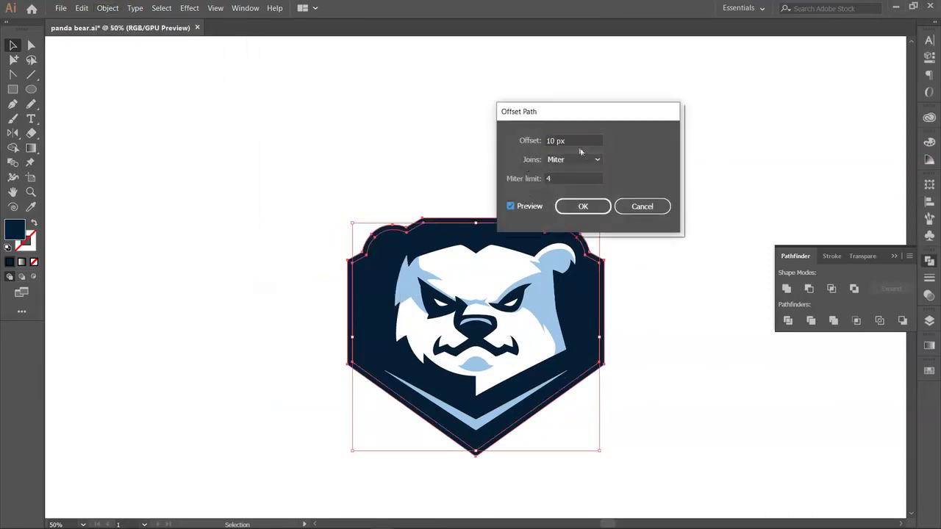
key(Return)
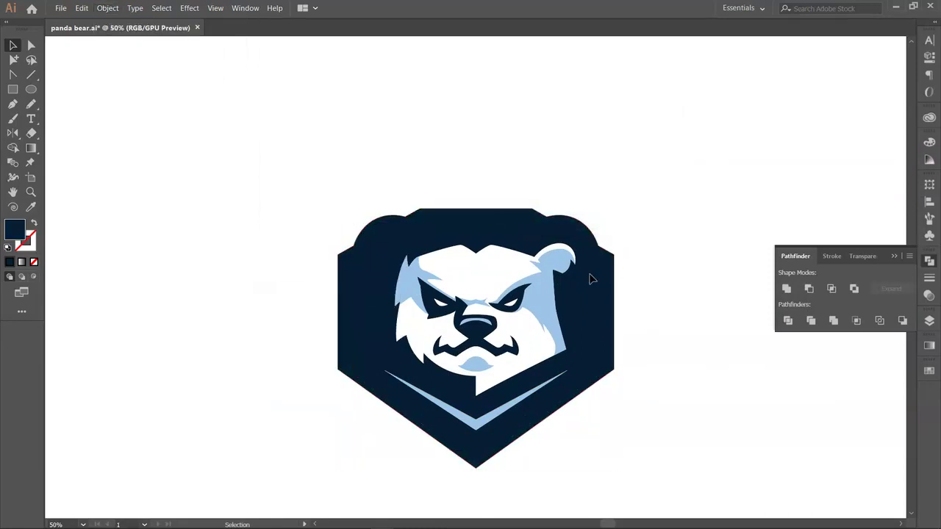
Delete the united silhouette inside the offset outline and send the offset shape behind all other artwork.
key(Delete)
key(ctrl+z)
click(586, 251)
key(Delete)
click(588, 253)
key(ctrl+shift+bracketleft)
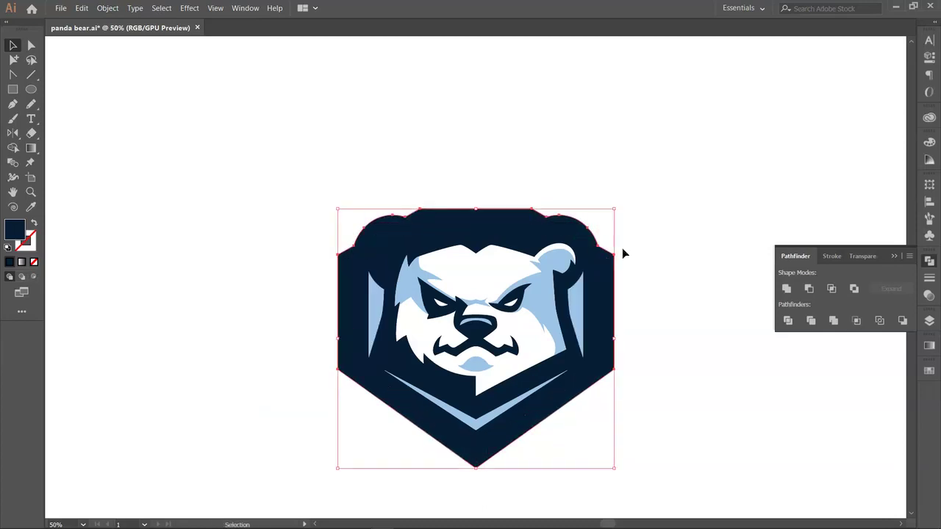
Fill the offset outline shape around the shield with bright cyan.
click(929, 370)
click(785, 429)
key(ctrl+shift+a)
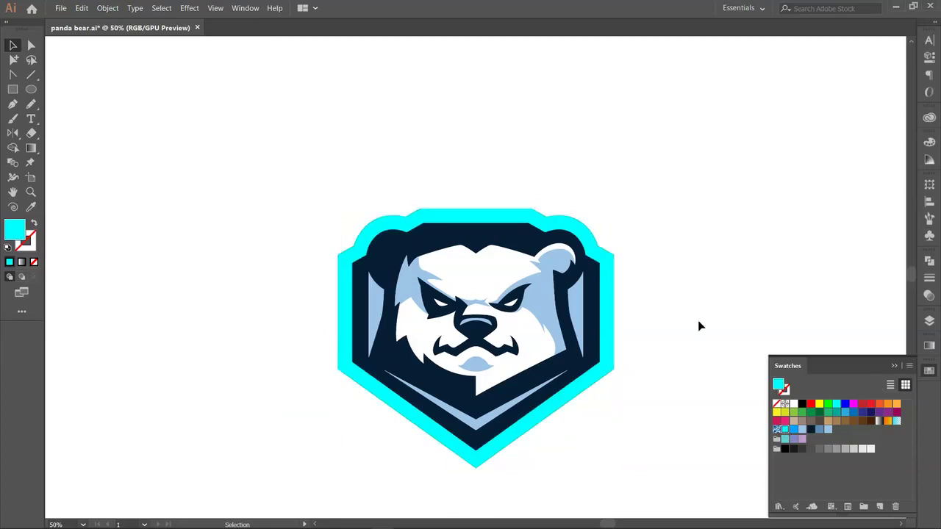
scroll(697, 324, down, 2)
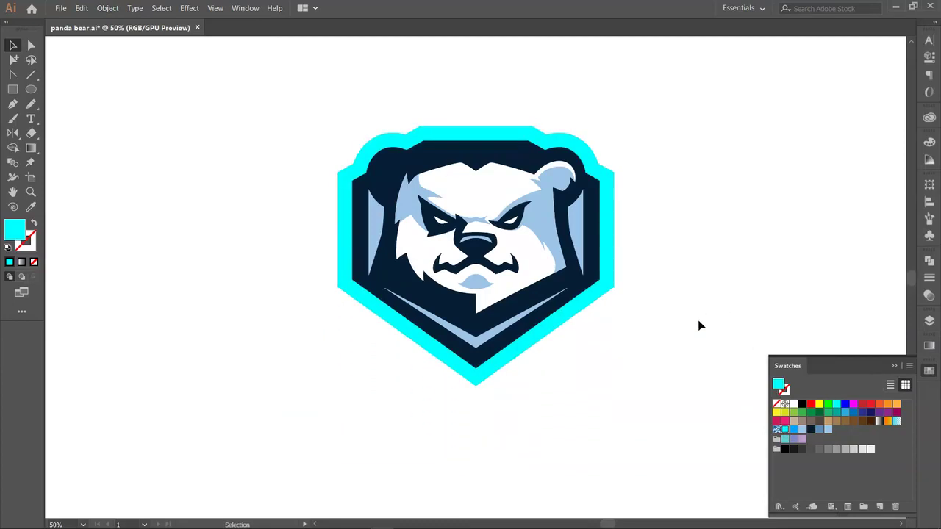
Fill the white shapes of both eyes with bright cyan.
click(512, 243)
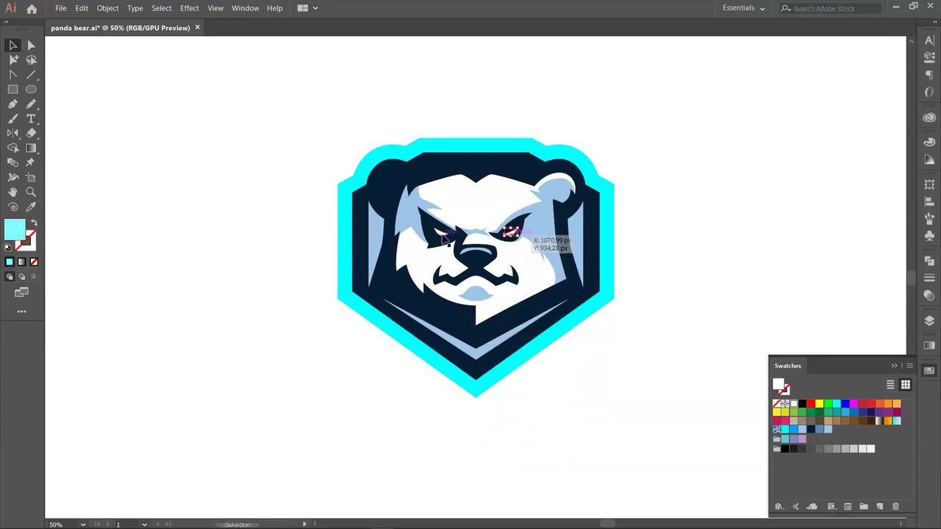
click(698, 353)
Examine the logo with its cyan outline and cyan eyes at several sizes.
scroll(687, 334, up, 2)
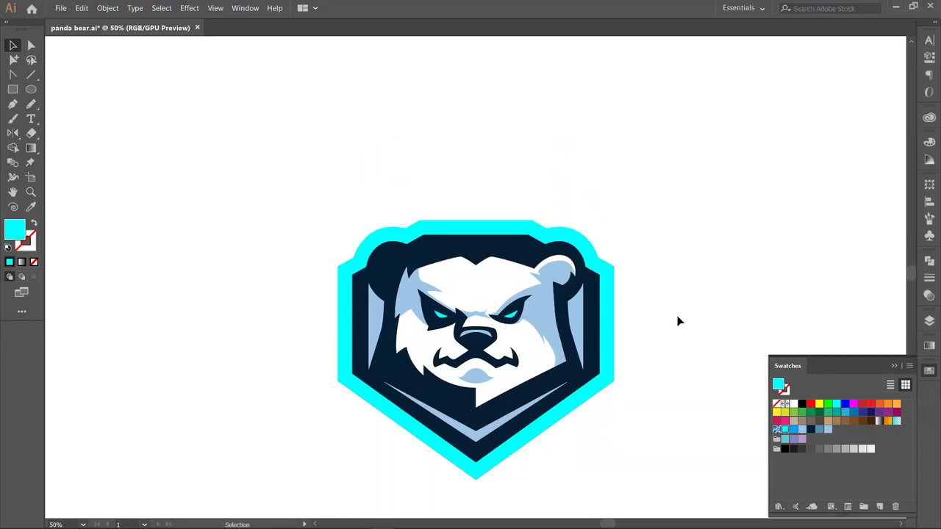
scroll(678, 321, down, 1)
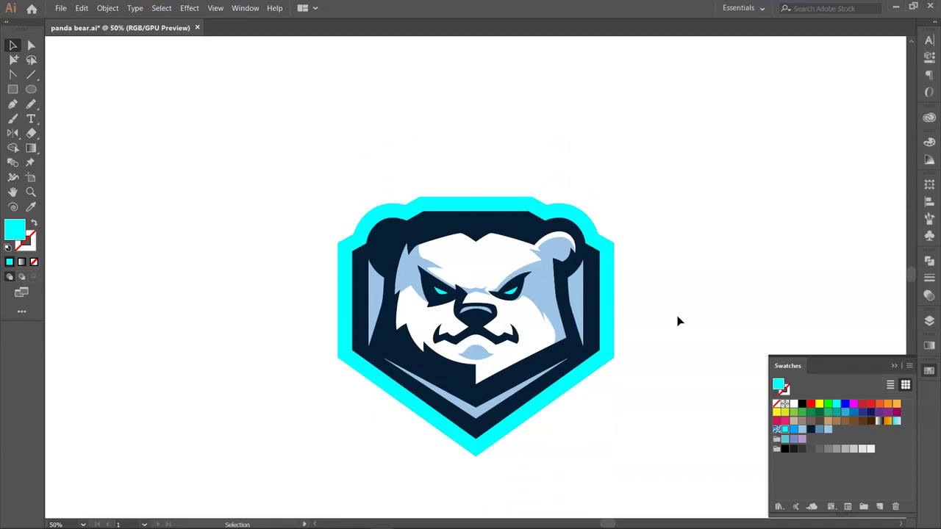
scroll(679, 321, down, 2)
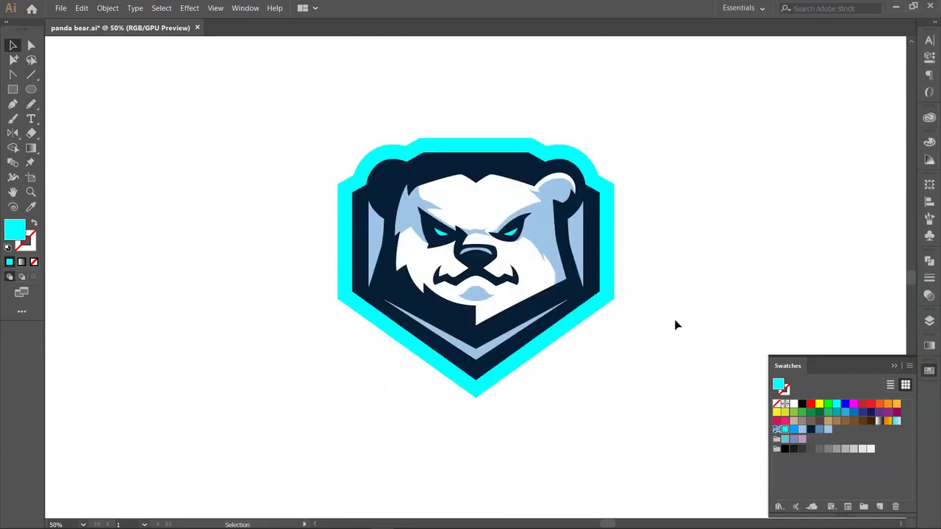
key(ctrl+plus)
key(ctrl+plus)
scroll(768, 272, up, 3)
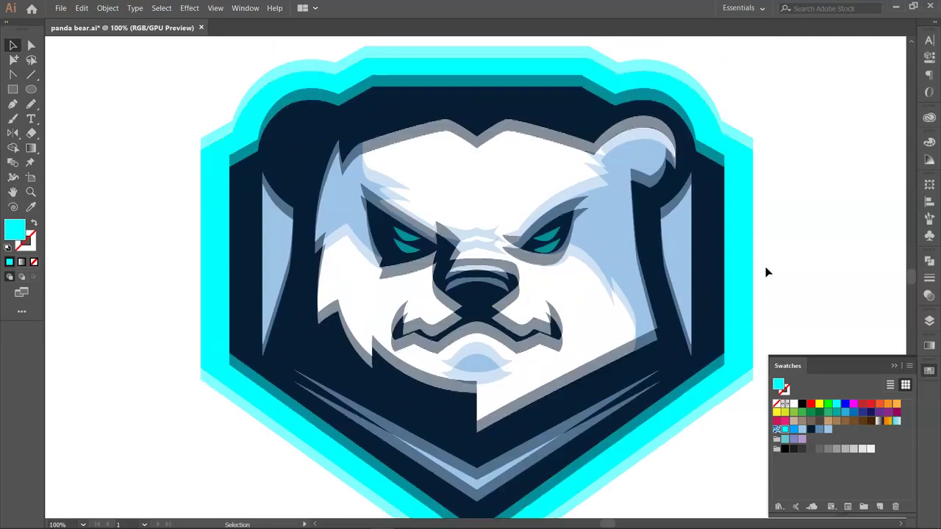
key(ctrl+minus)
key(ctrl+minus)
key(ctrl+minus)
key(ctrl+minus)
scroll(766, 273, down, 1)
scroll(766, 272, up, 3)
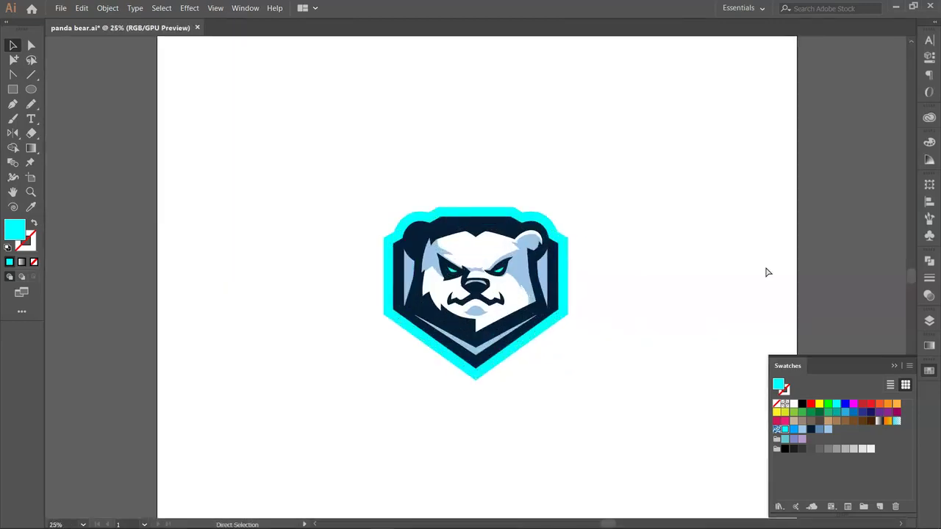
scroll(766, 273, down, 1)
drag(719, 187, 353, 435)
click(579, 451)
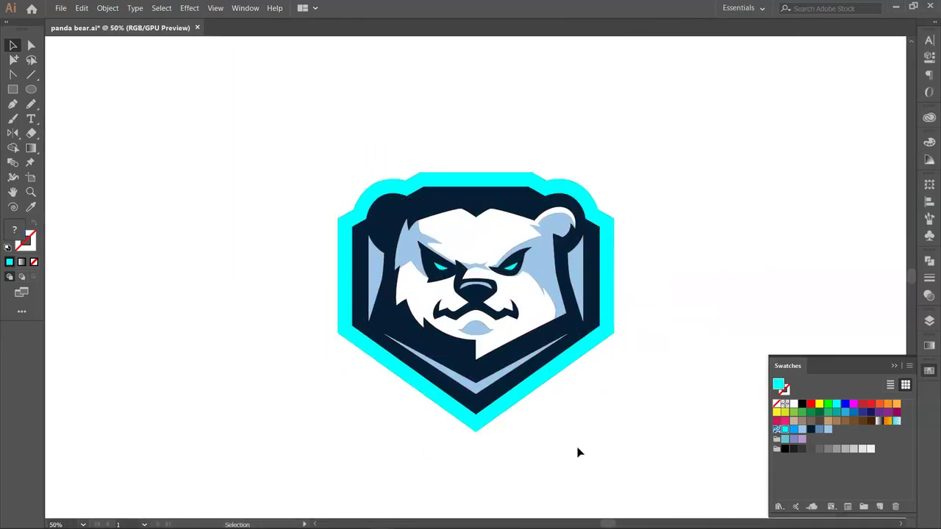
key(ctrl+minus)
key(ctrl+plus)
scroll(579, 451, down, 2)
scroll(578, 450, down, 1)
scroll(578, 450, up, 2)
scroll(578, 450, down, 1)
scroll(653, 370, up, 2)
scroll(776, 254, up, 4)
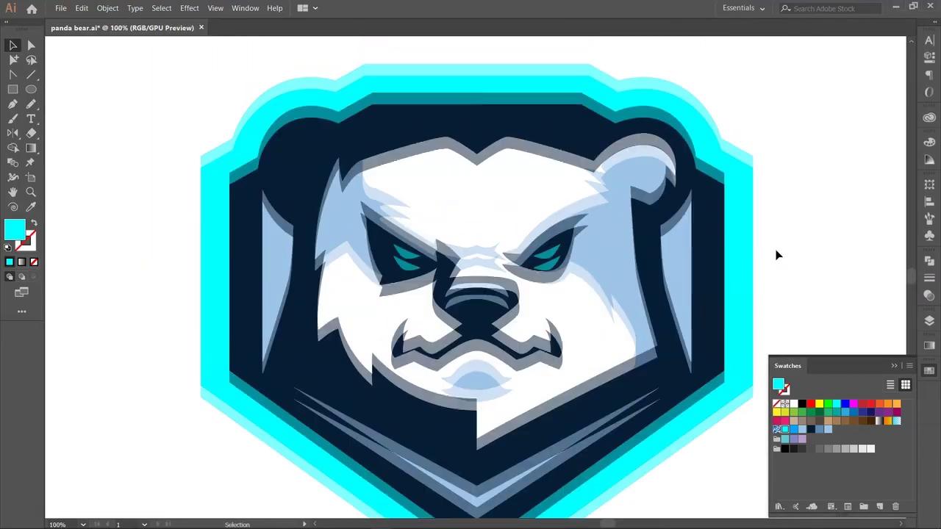
scroll(787, 243, down, 5)
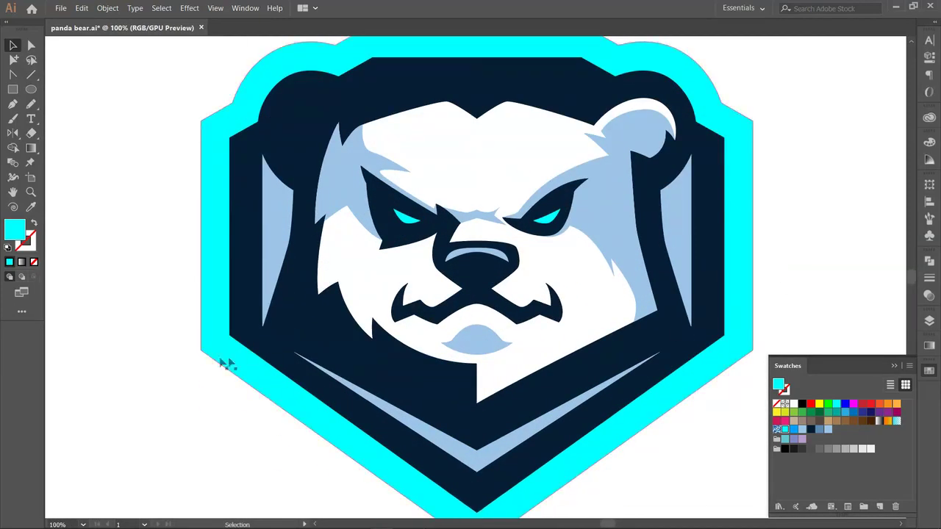
Move the outer outline's two lower side corners inwards onto the matching corners of the navy shield.
double_click(201, 350)
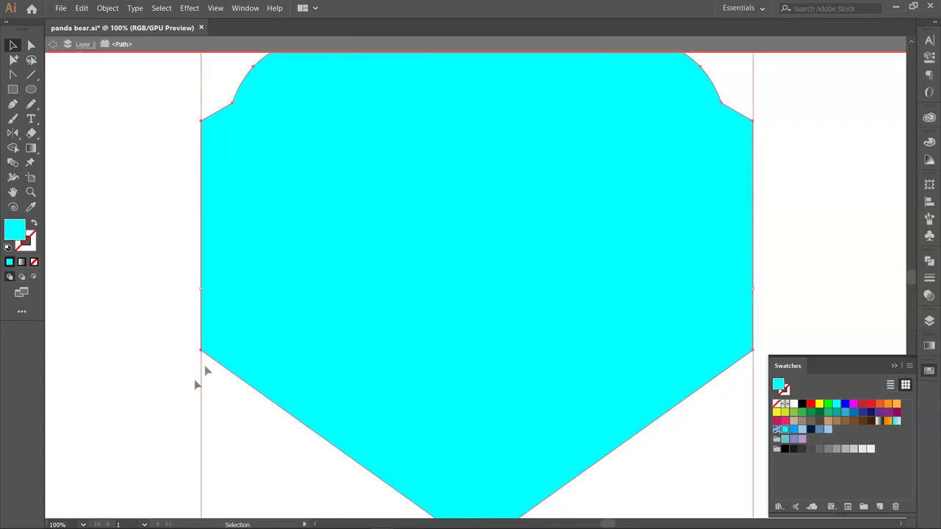
double_click(195, 379)
drag(202, 355, 228, 335)
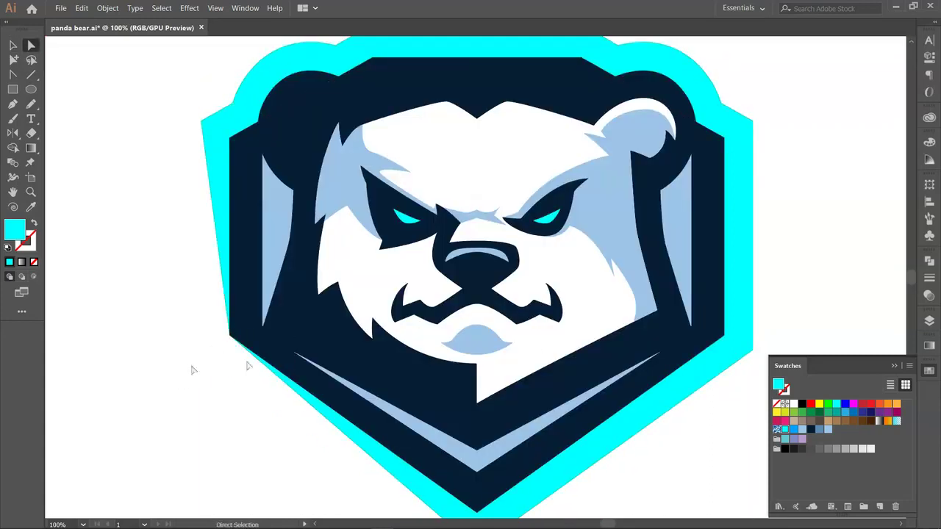
drag(753, 354, 725, 335)
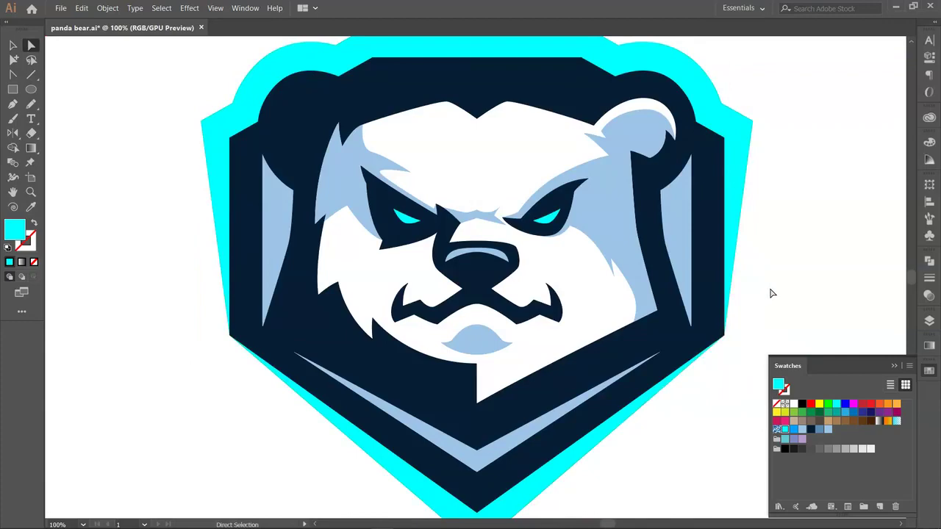
click(769, 294)
Recolour the outer outline with the light blue sampled from the shield's inner side area.
scroll(772, 292, down, 1)
scroll(779, 285, up, 5)
scroll(784, 283, down, 6)
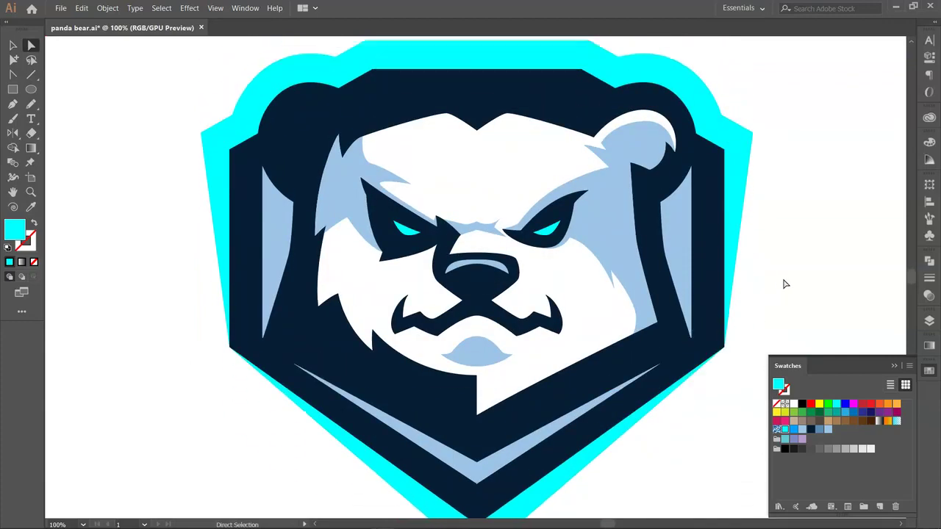
scroll(784, 282, up, 4)
click(233, 139)
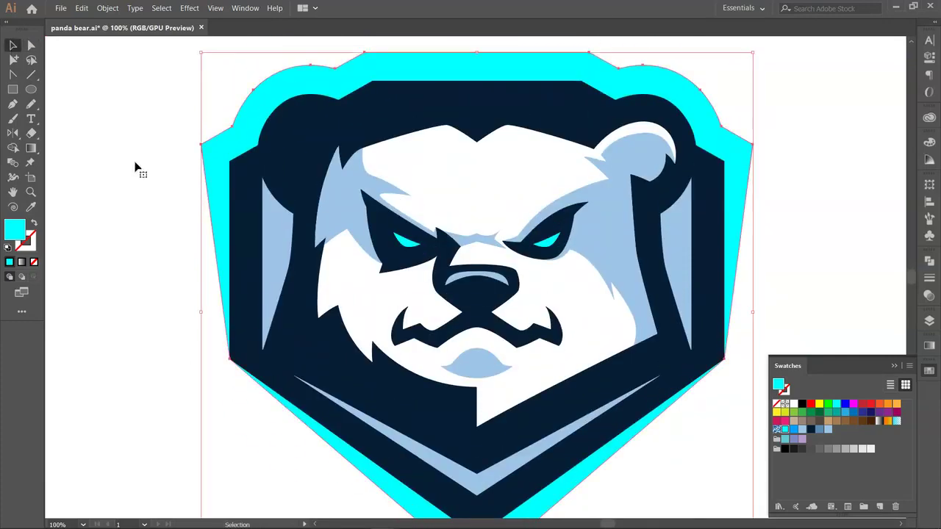
click(31, 206)
click(276, 239)
key(v)
click(180, 245)
Examine the logo with its light-blue outer outline at reduced and enlarged sizes.
key(ctrl+minus)
key(ctrl+minus)
key(ctrl+minus)
key(ctrl+minus)
key(ctrl+minus)
key(ctrl+minus)
key(ctrl+minus)
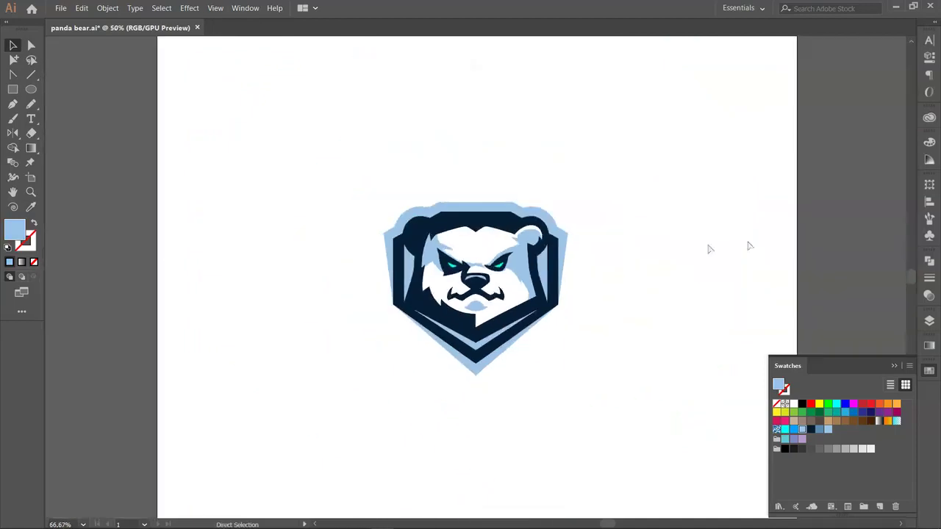
key(ctrl+plus)
key(ctrl+plus)
key(ctrl+plus)
key(ctrl+plus)
key(ctrl+plus)
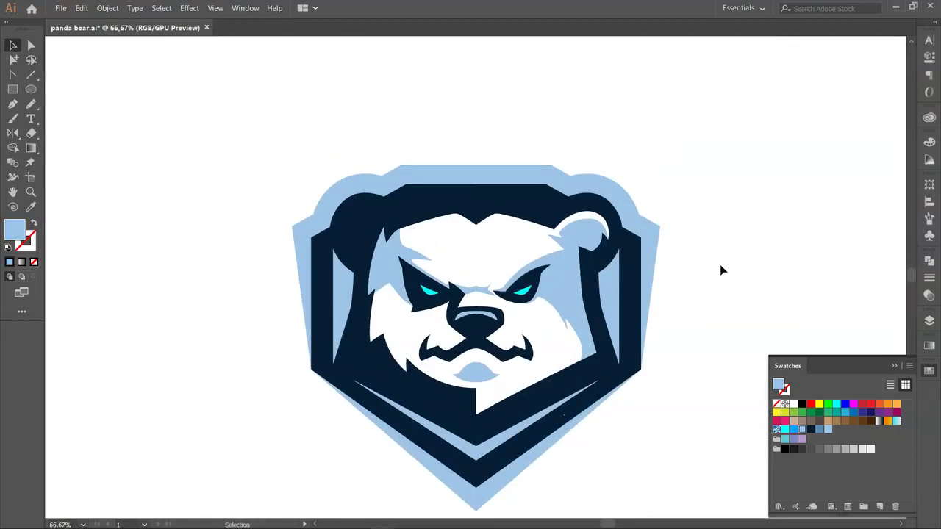